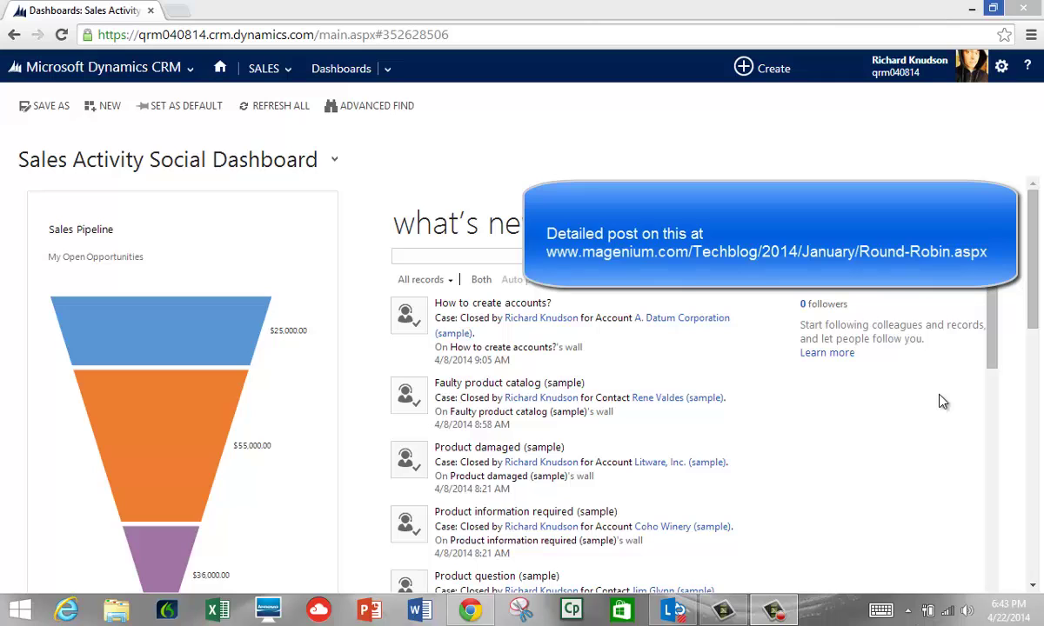
- Visit Processes, then confirm the Assignment Counter for Lead Records shows Current Participant 1
left_click(139, 69)
left_click(571, 151)
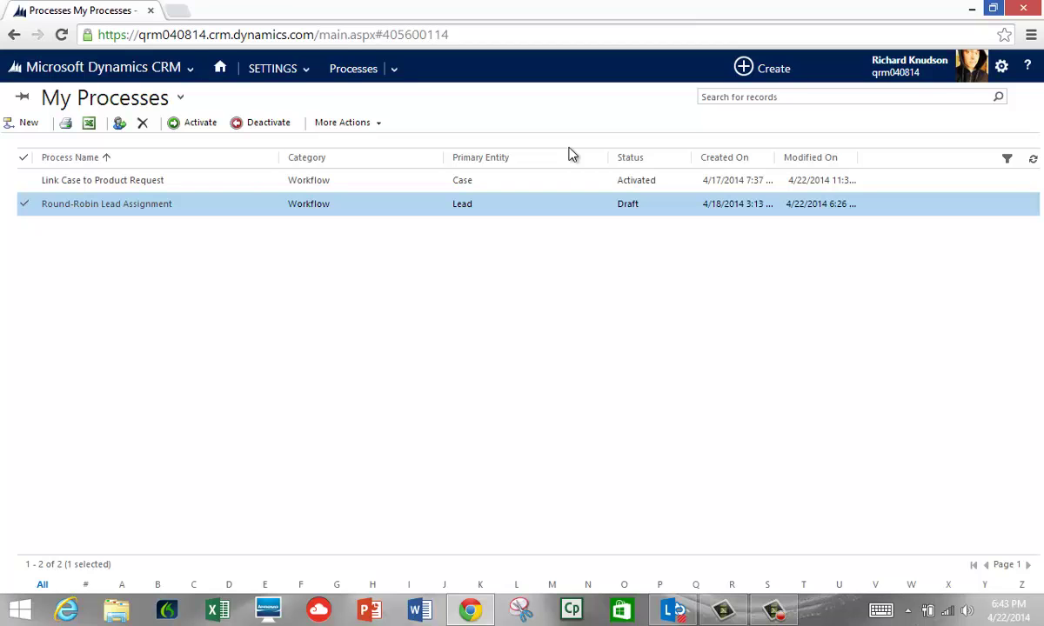
left_click(272, 68)
left_click(557, 139)
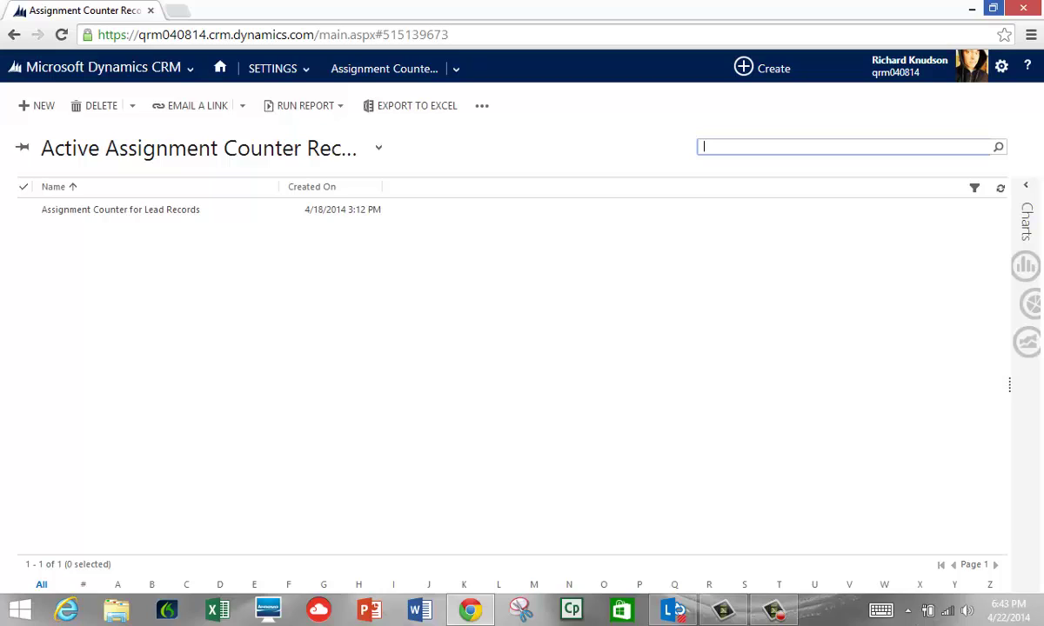
left_click(184, 212)
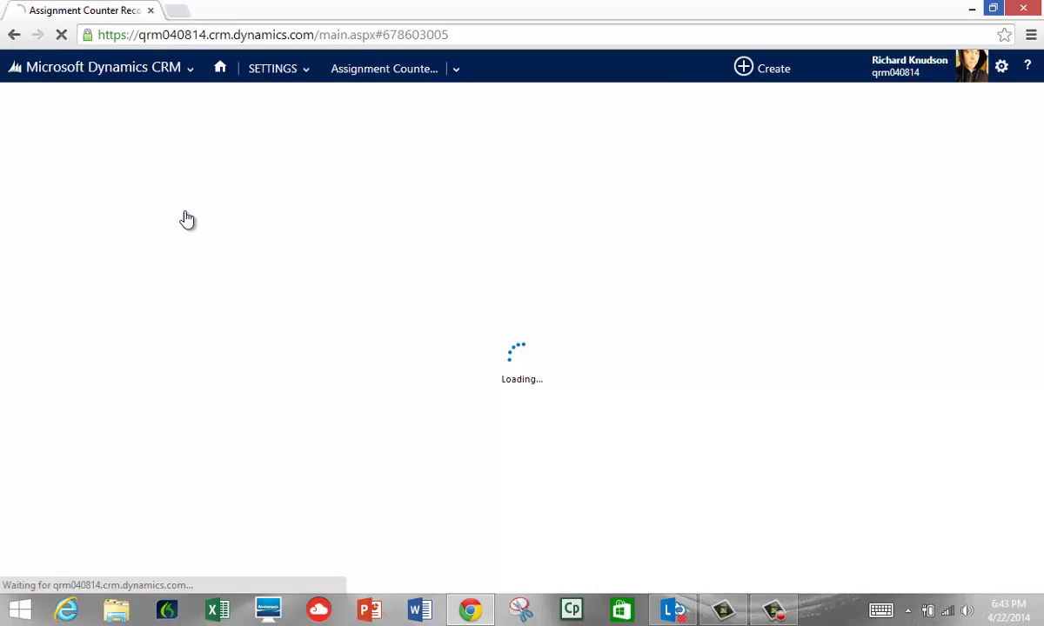
left_click(182, 271)
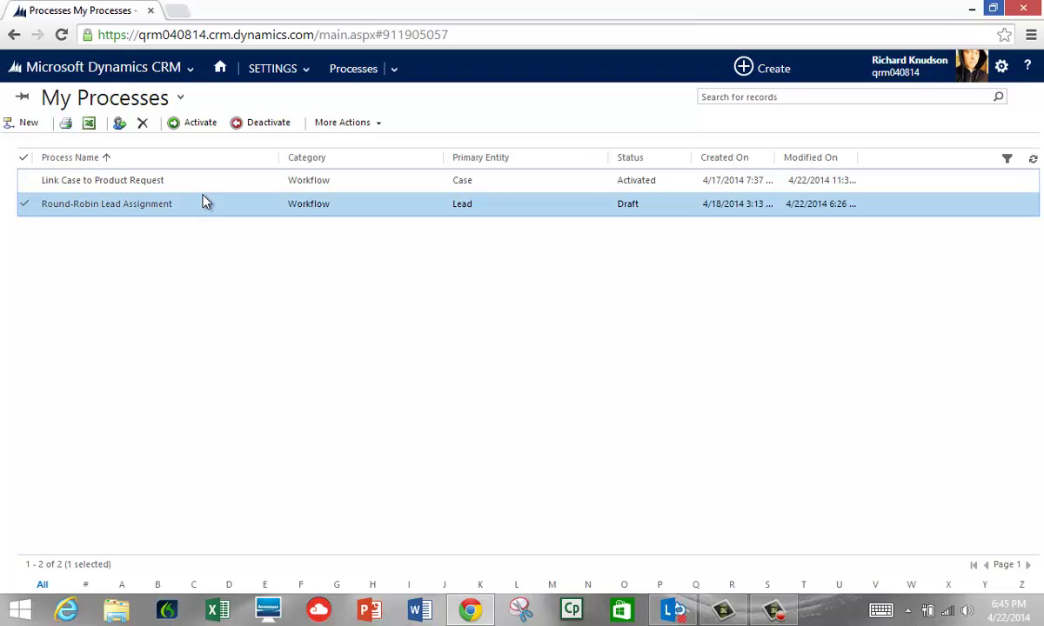
- Open Round-Robin Lead Assignment from My Processes in the process editor
double_click(202, 203)
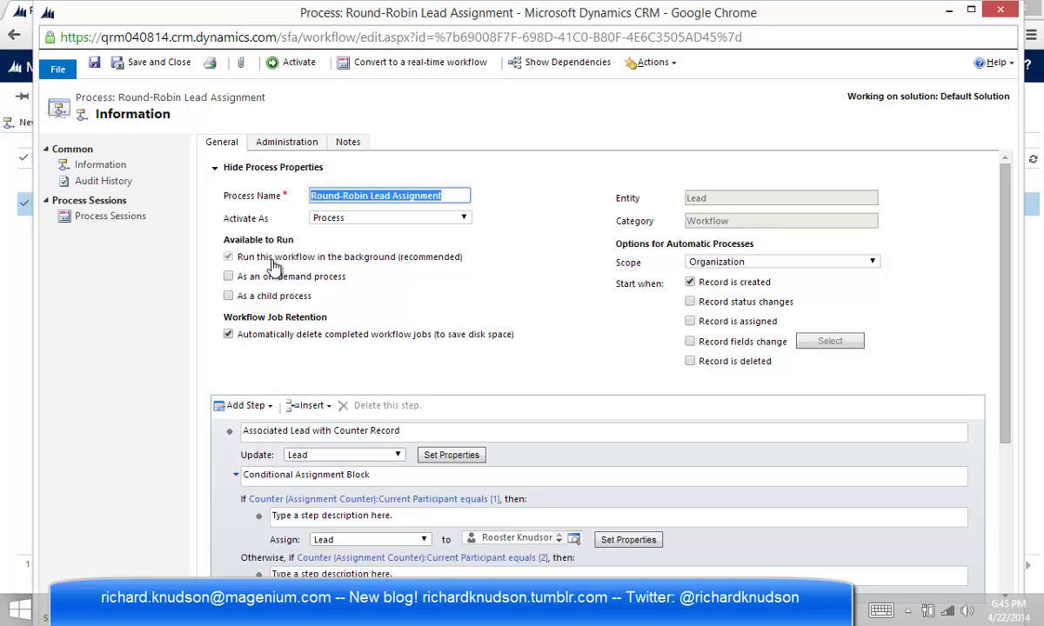
- Hide process properties and view the Associated Lead with Counter Record step's Update Lead form
left_click(284, 170)
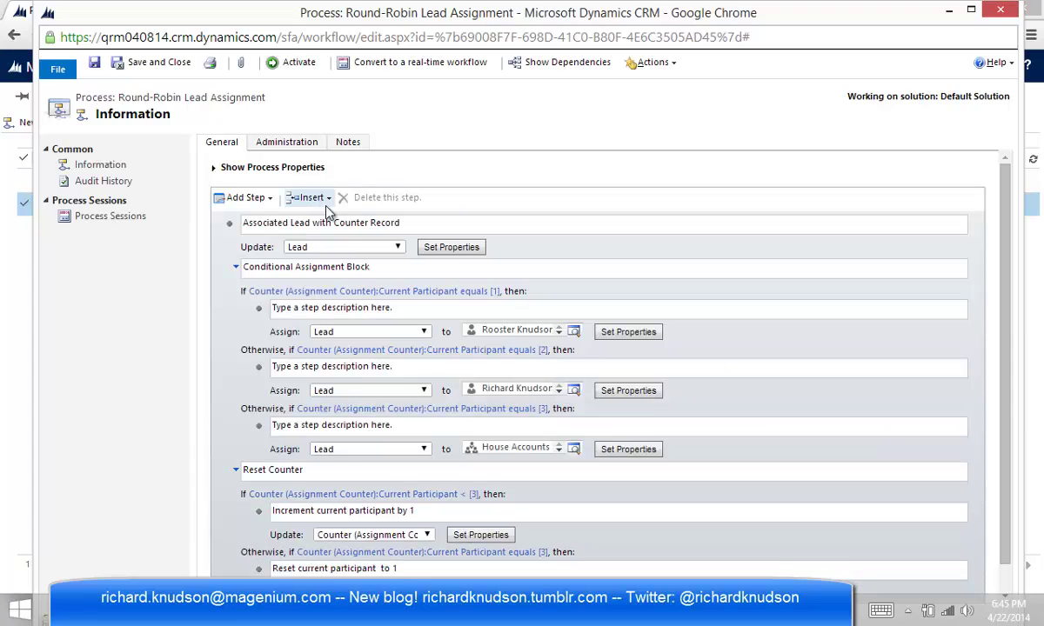
left_click(346, 222)
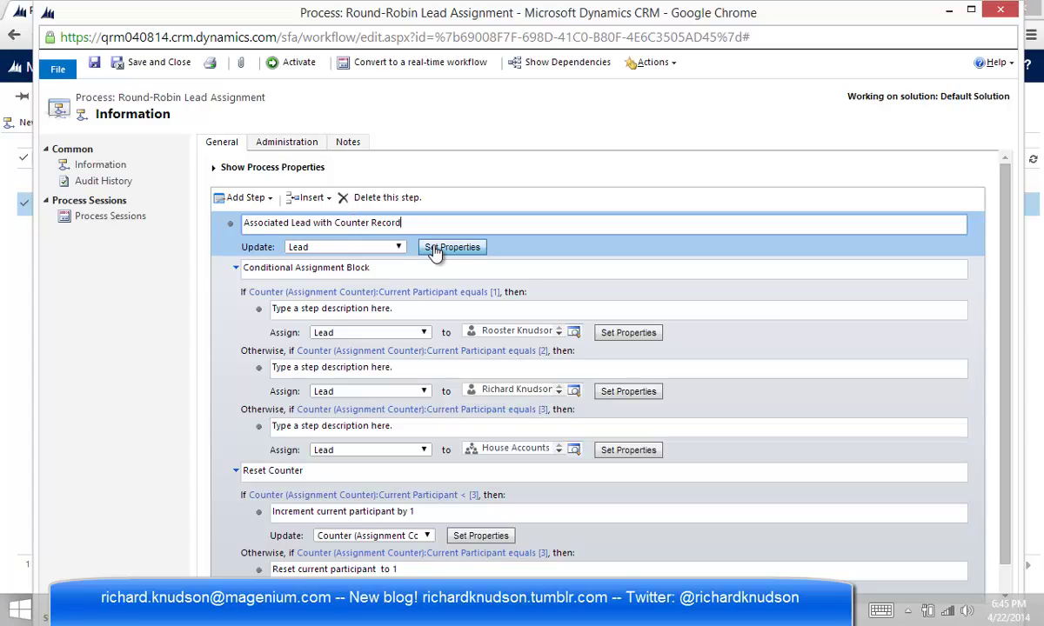
left_click(436, 247)
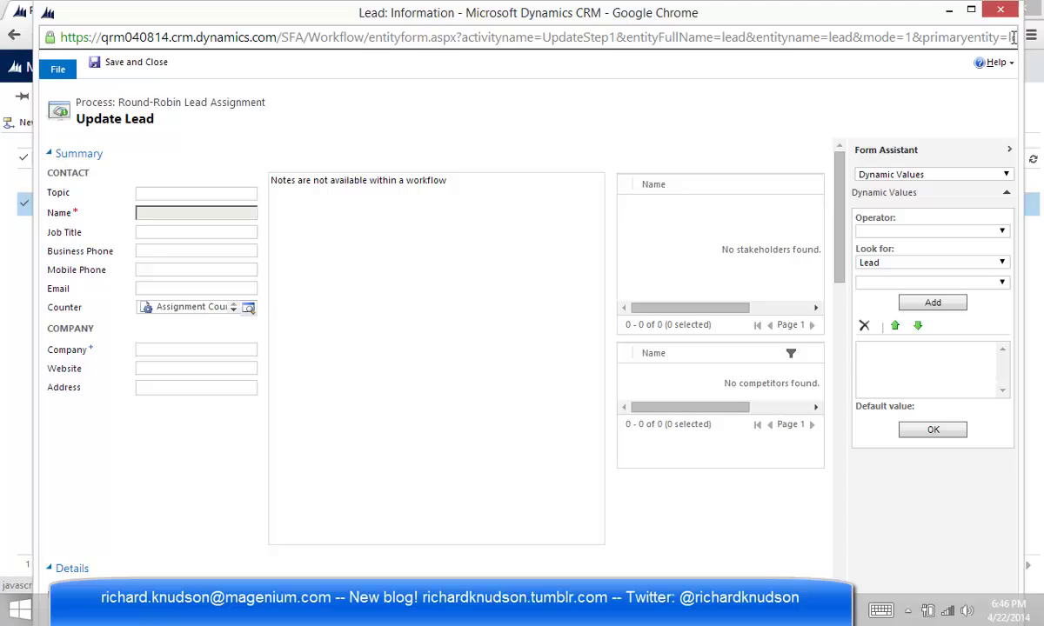
- Close the Update Lead form and review the Conditional Assignment Block's branches for participants 1–3
left_click(1000, 9)
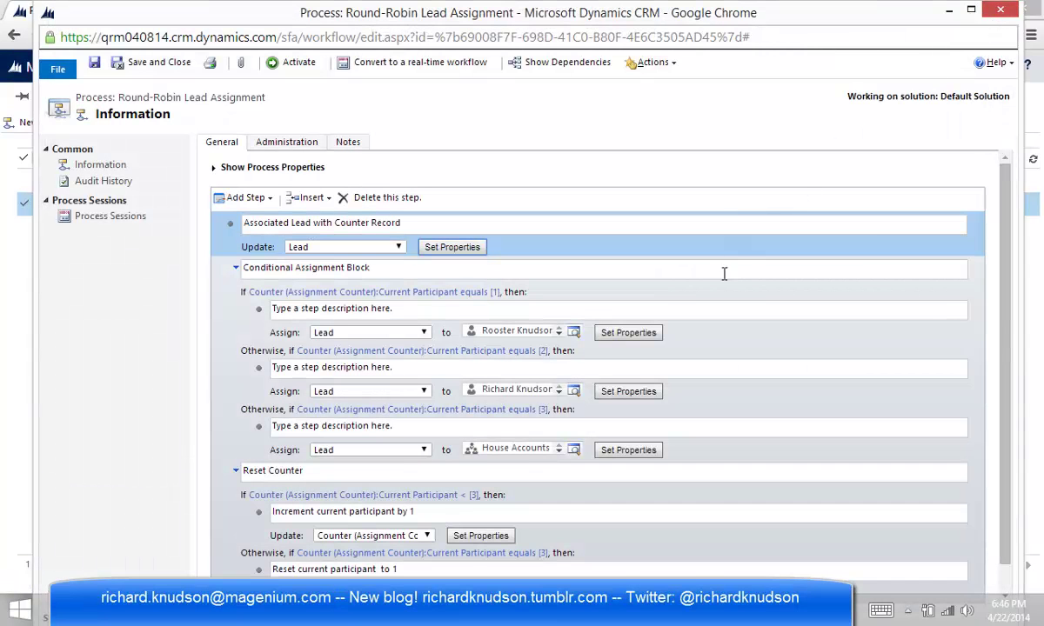
left_click(387, 278)
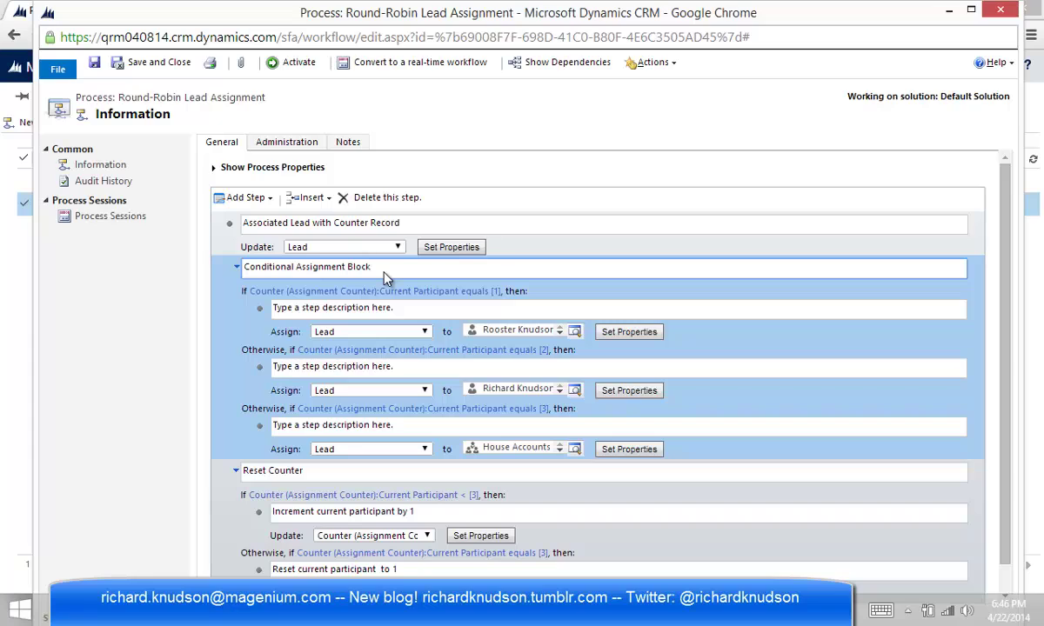
left_click(518, 296)
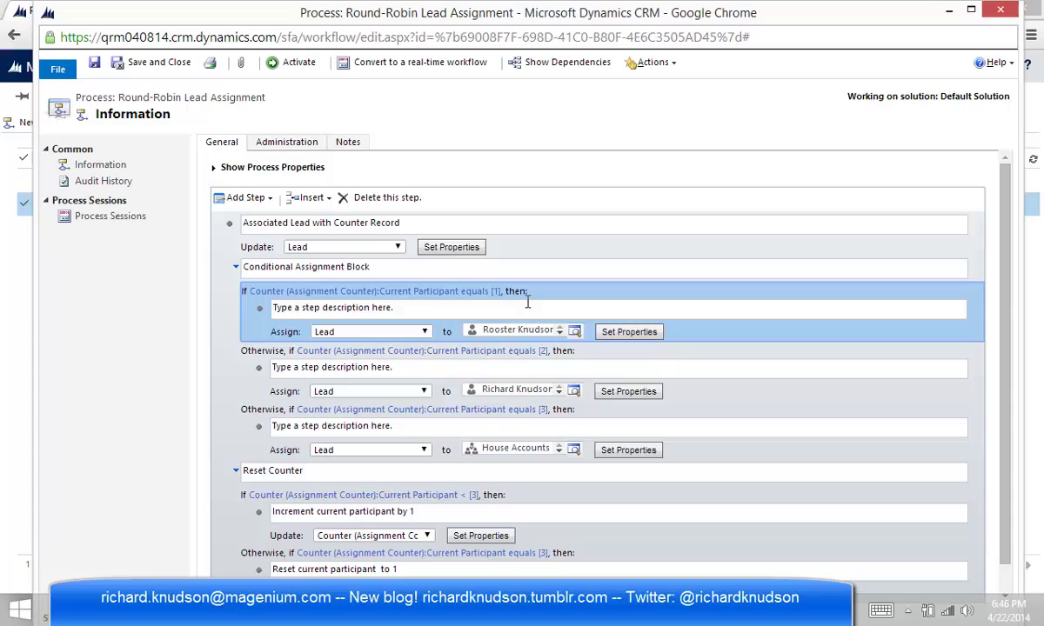
left_click(571, 355)
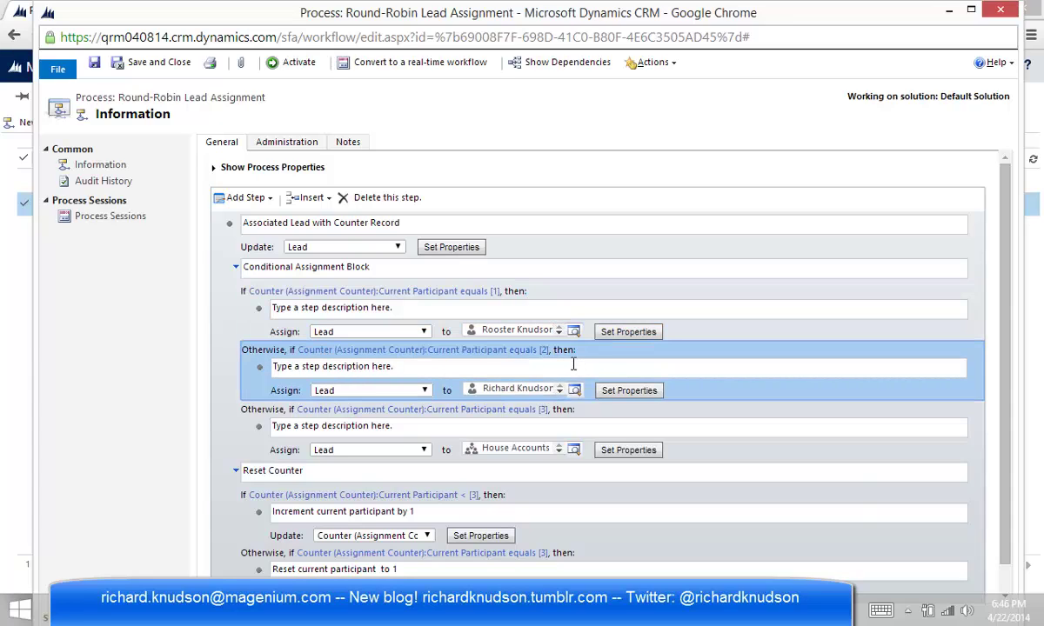
left_click(570, 418)
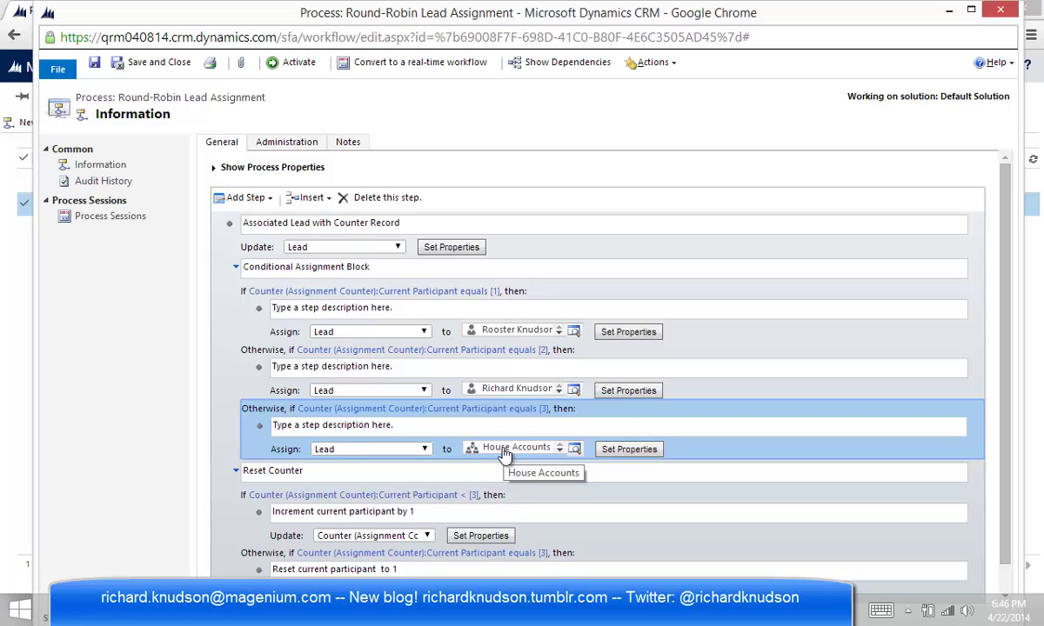
left_click(340, 268)
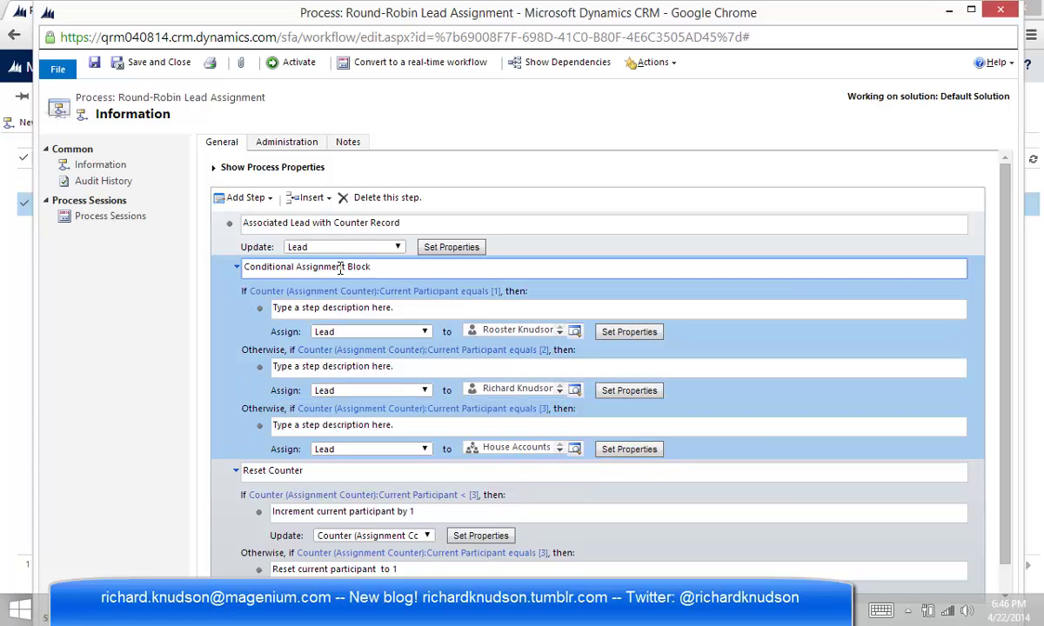
left_click(237, 270)
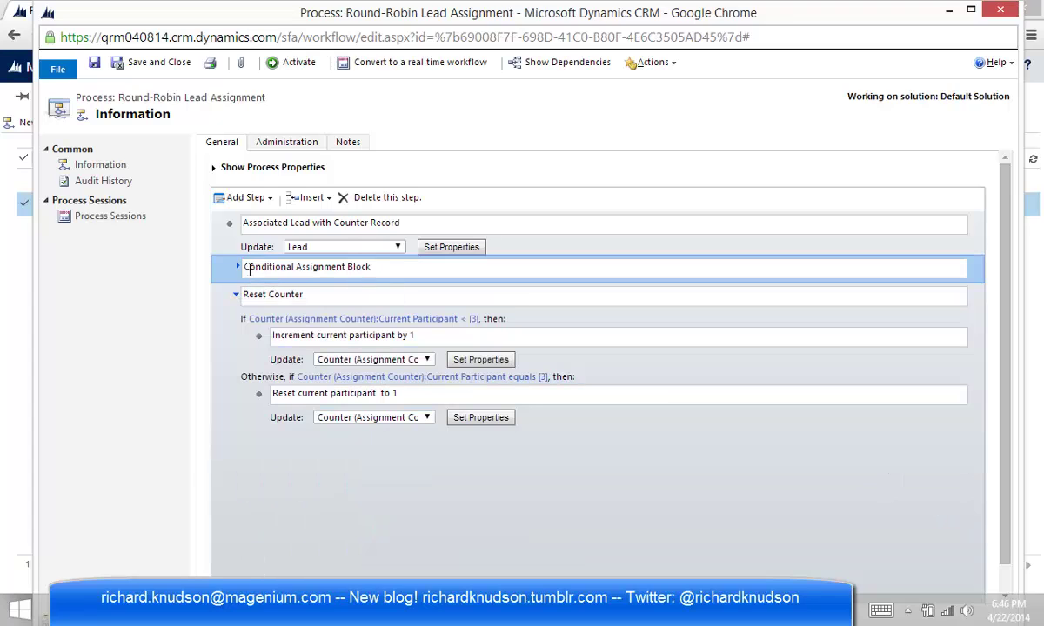
left_click(304, 293)
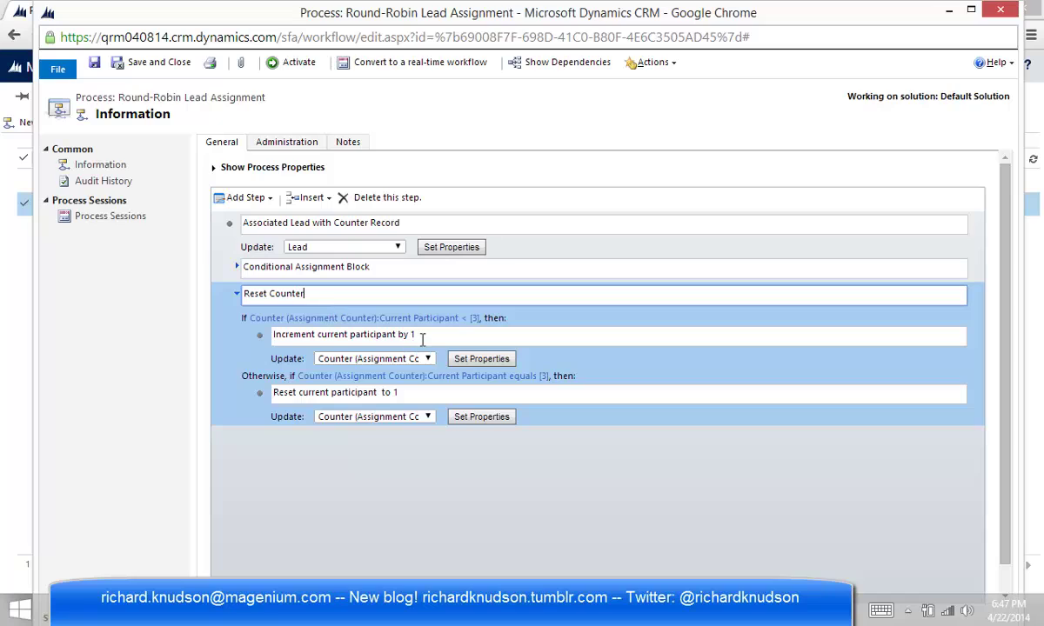
left_click(499, 321)
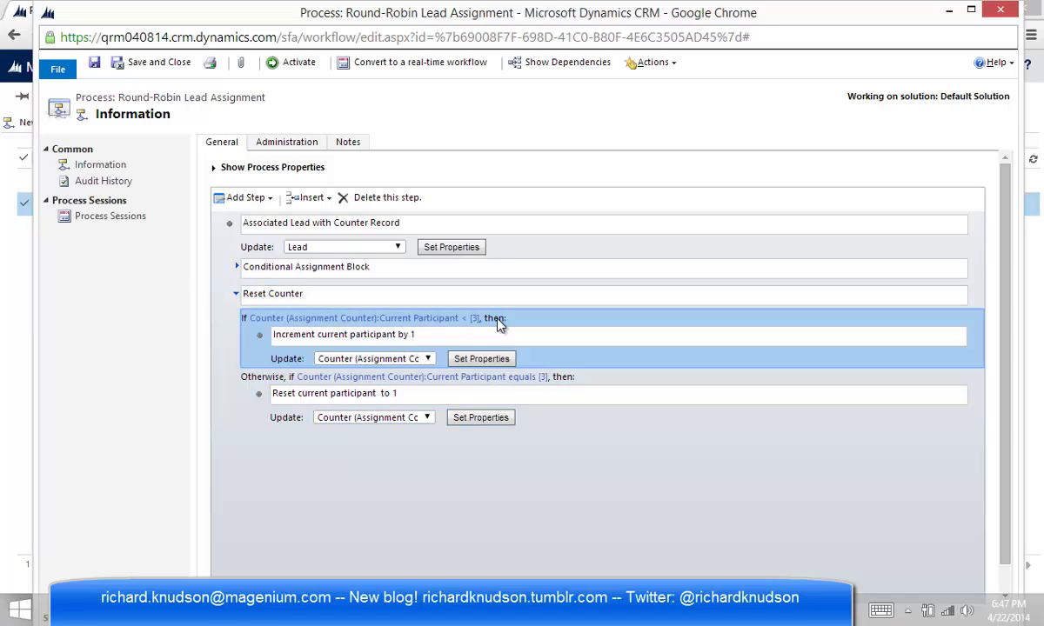
left_click(339, 334)
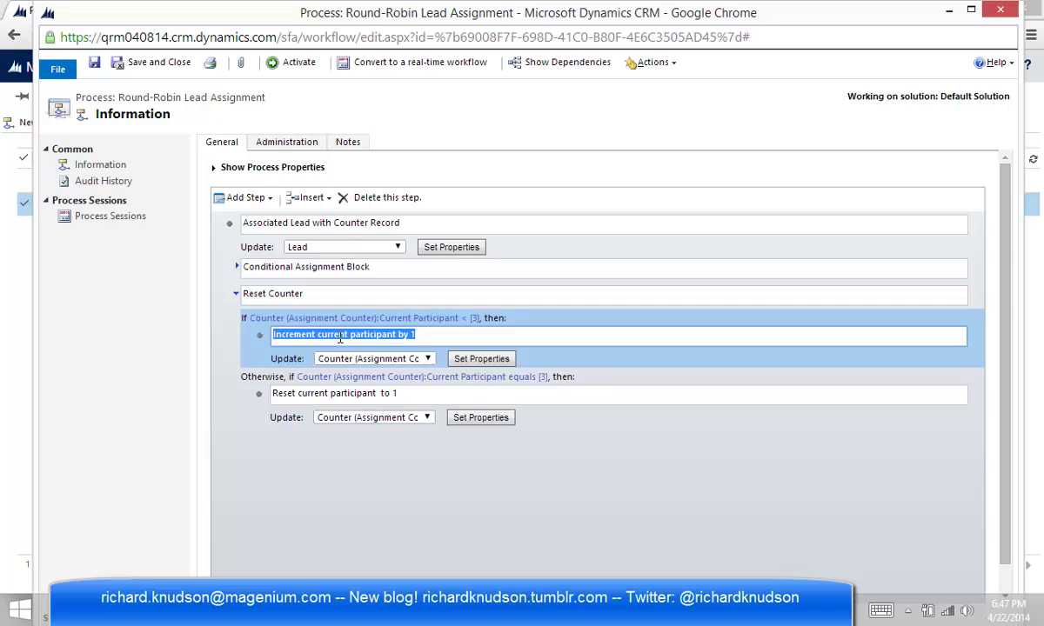
left_click(477, 358)
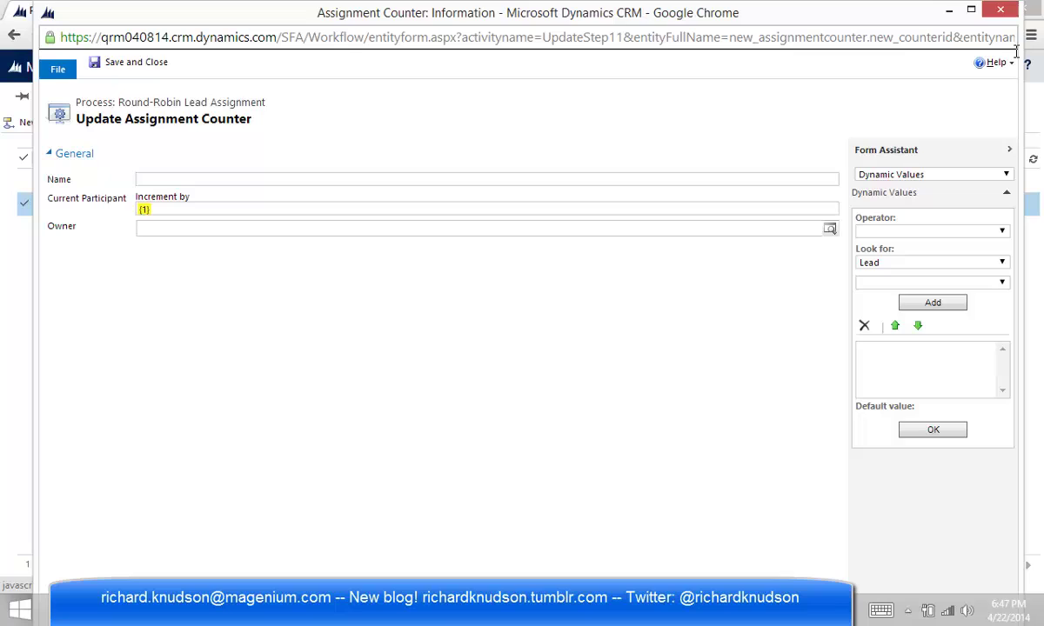
left_click(1002, 12)
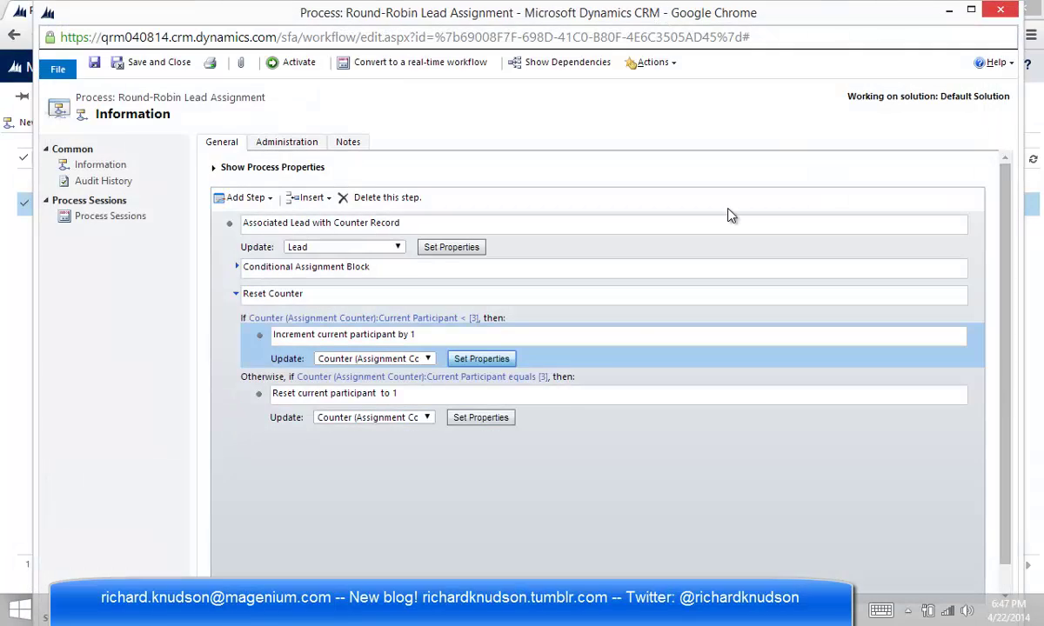
left_click(573, 383)
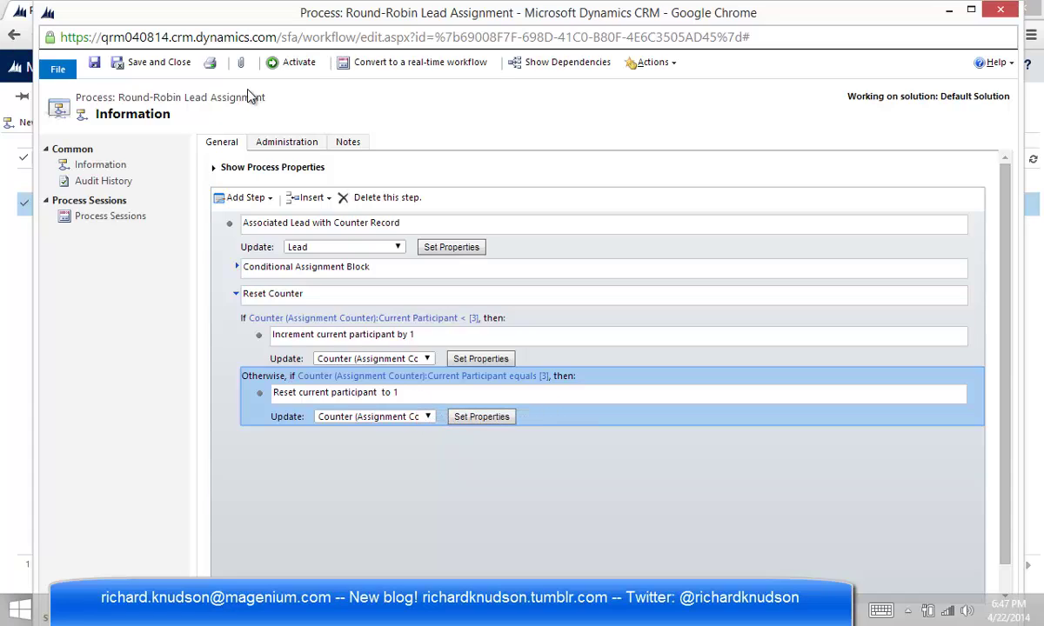
- Activate the Round-Robin Lead Assignment workflow, confirming the activation dialog
left_click(276, 67)
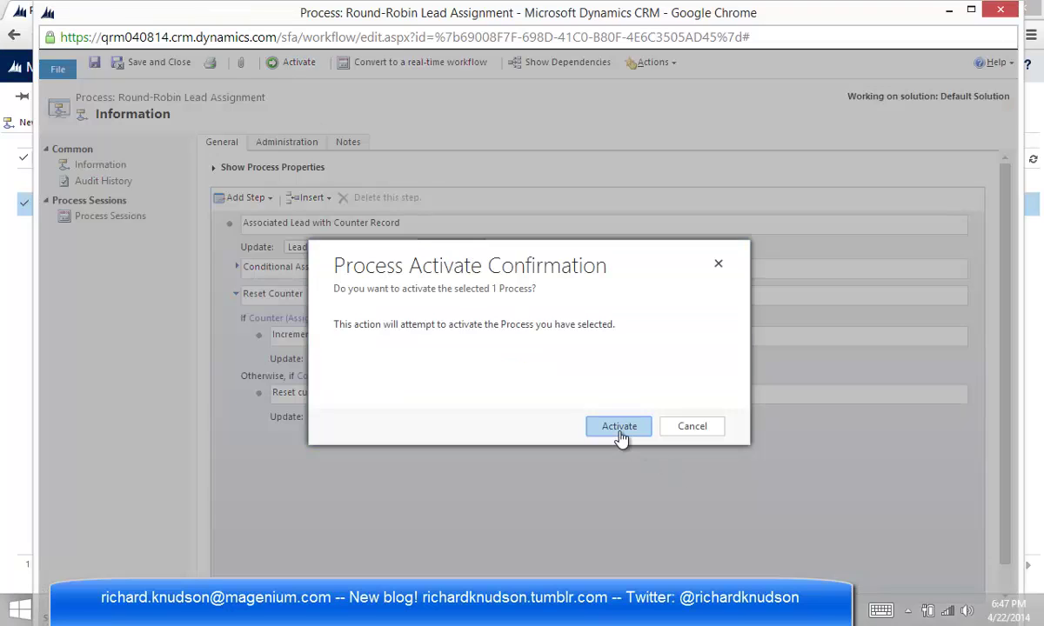
left_click(618, 428)
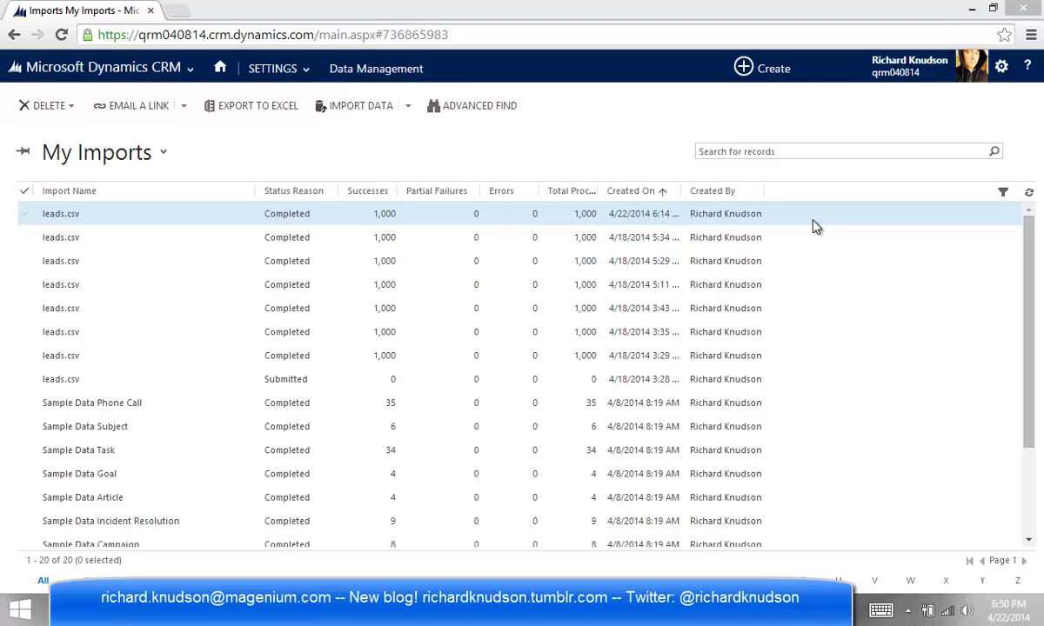
- Start the Import Data wizard and upload the leads.csv file
left_click(407, 106)
left_click(369, 130)
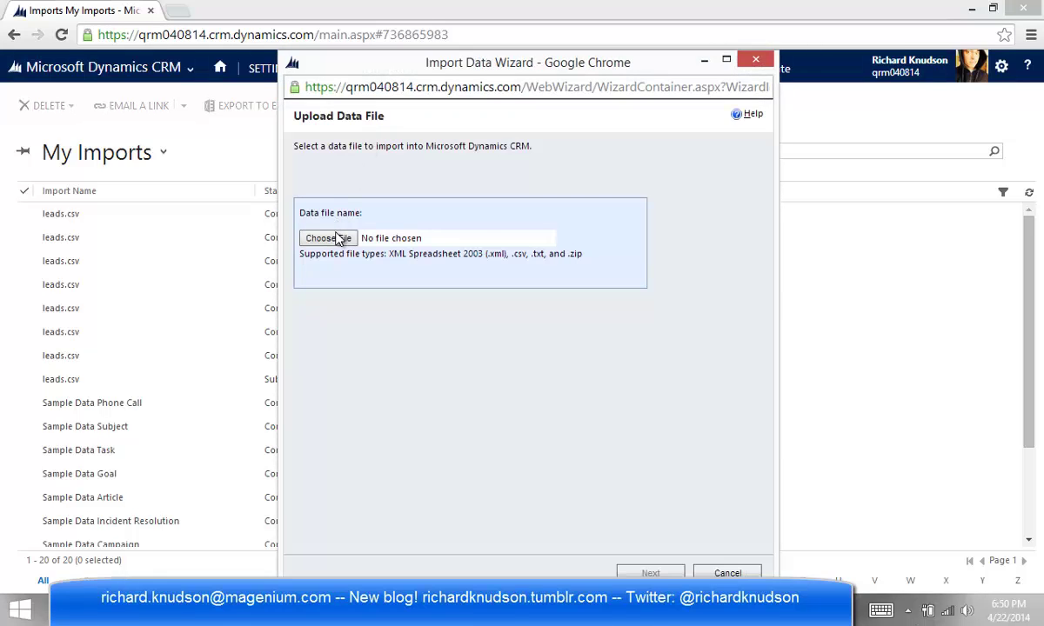
left_click(344, 241)
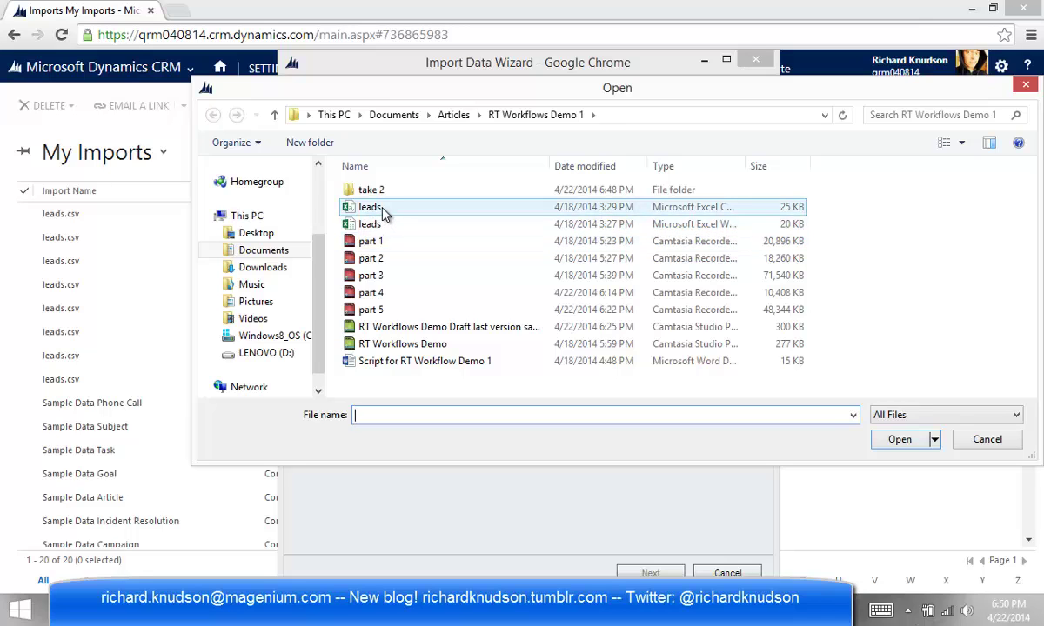
double_click(370, 208)
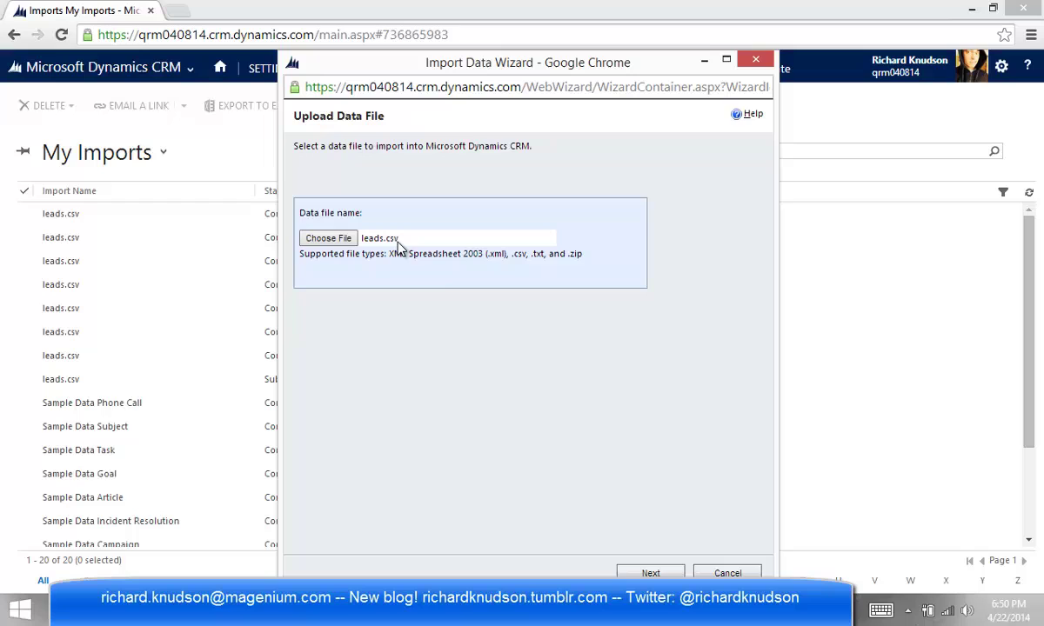
left_click(654, 573)
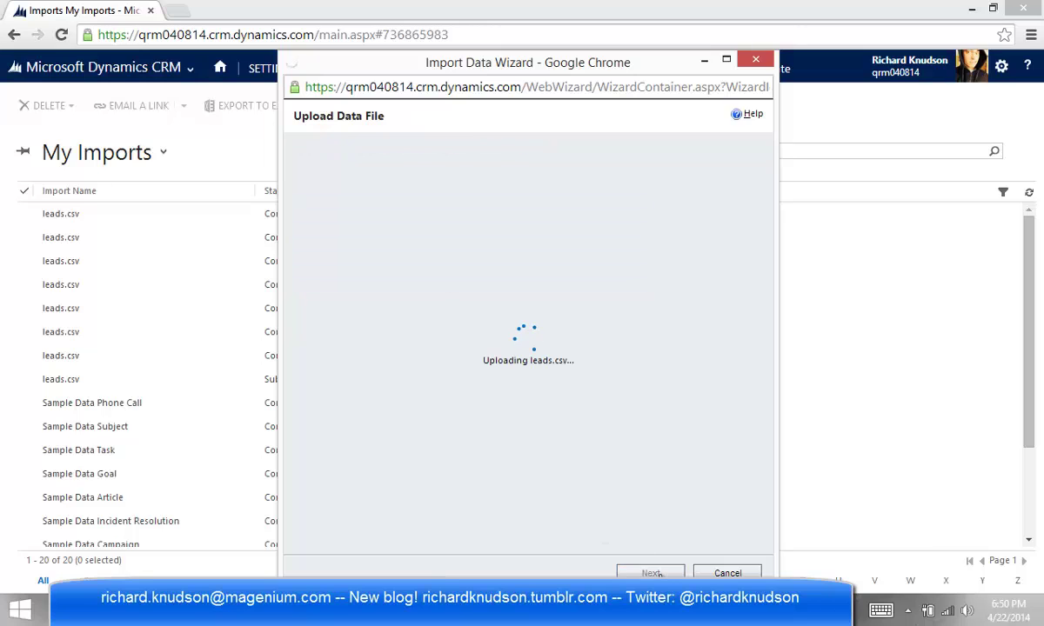
- Apply the Tradeshow Lead Import data map and submit the import
left_click(661, 574)
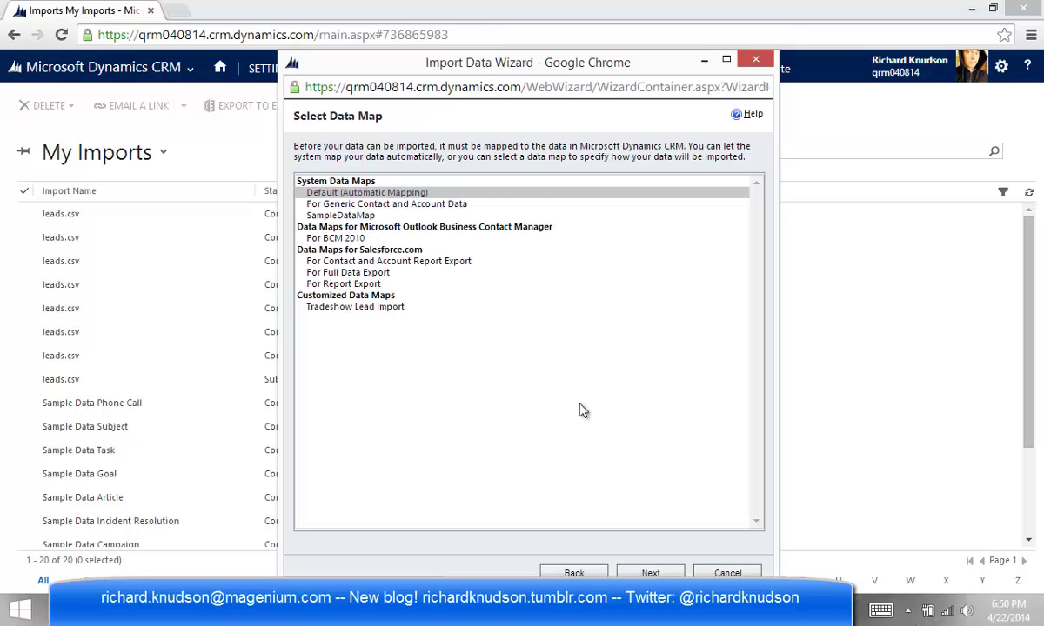
left_click(337, 307)
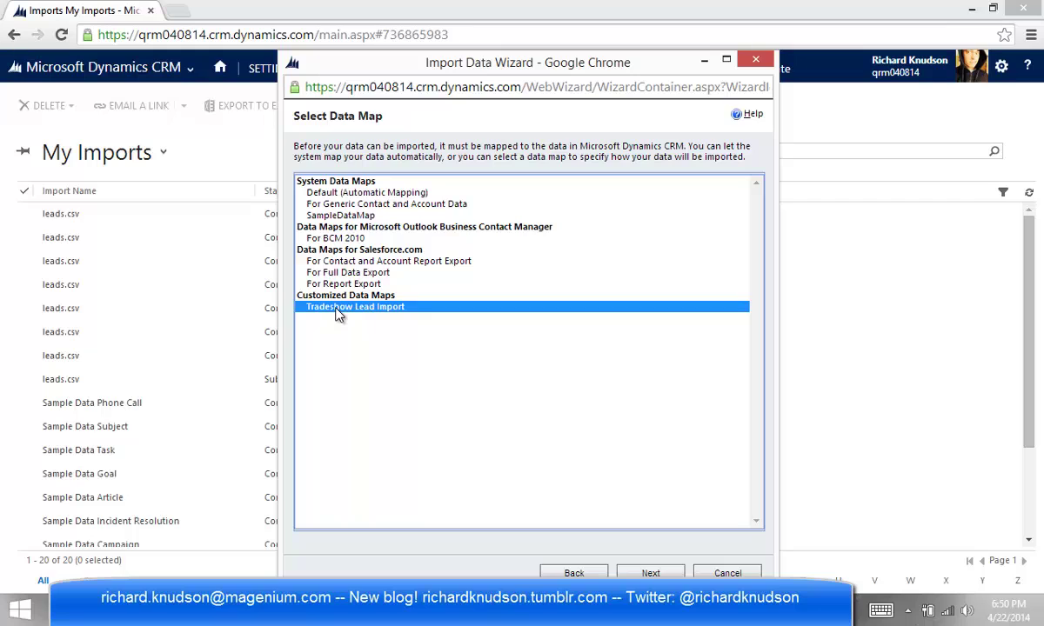
left_click(648, 573)
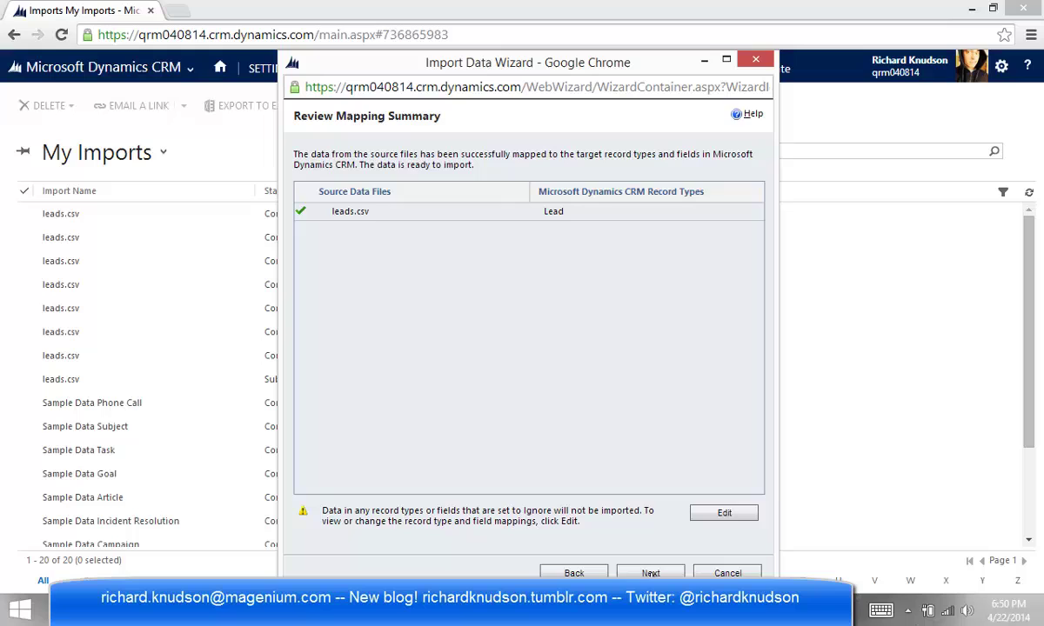
left_click(651, 573)
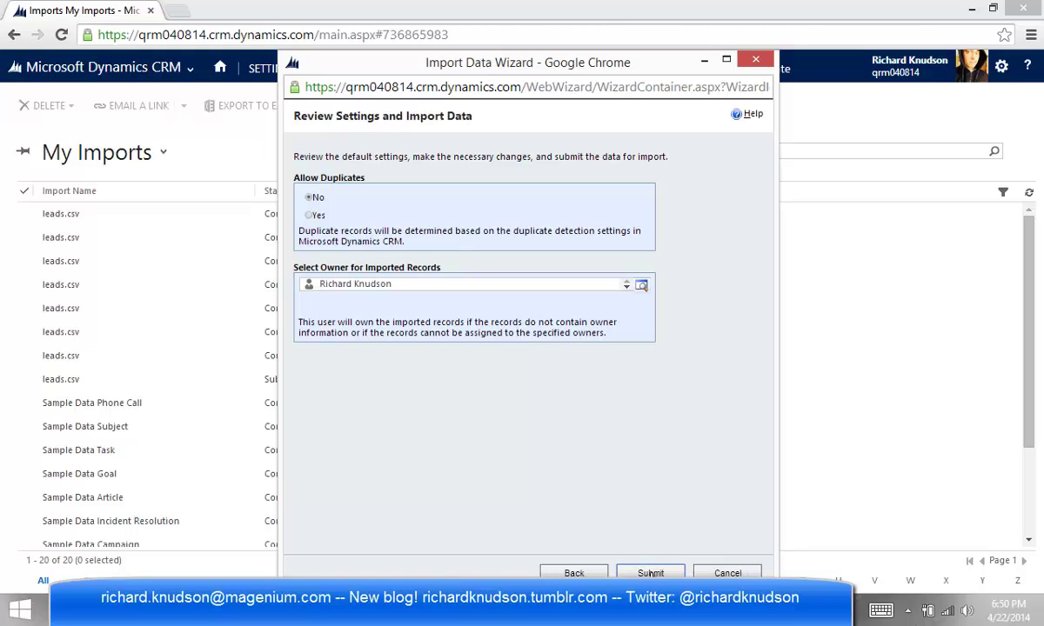
left_click(650, 573)
left_click(727, 573)
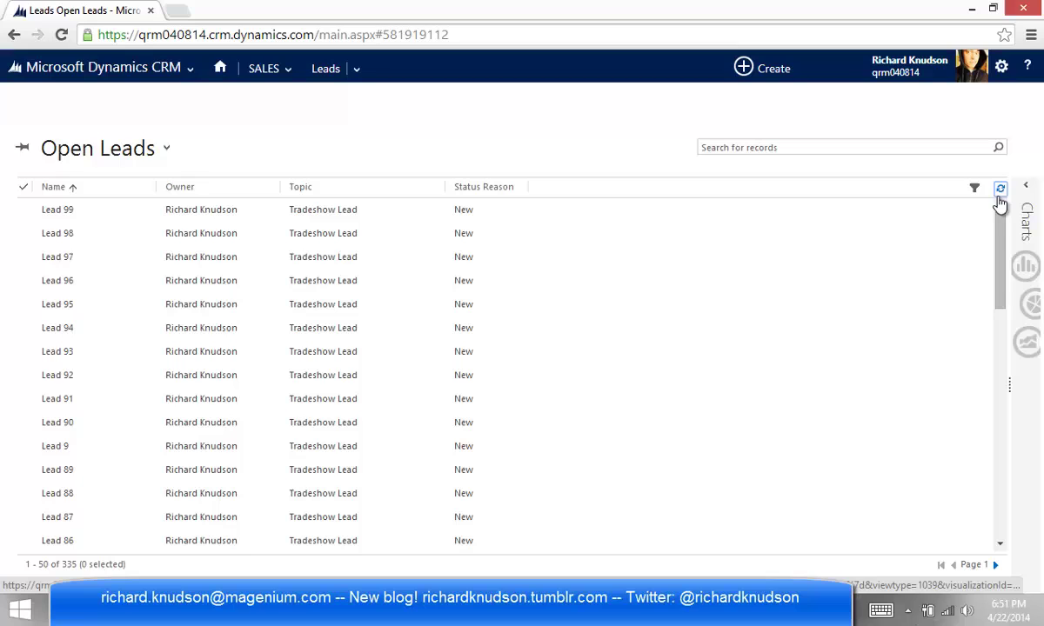
- Refresh Open Leads and sort the list by Owner in descending order
left_click(999, 191)
mouse_move(999, 315)
left_mouse_down()
mouse_move(1019, 530)
mouse_move(426, 222)
left_mouse_up()
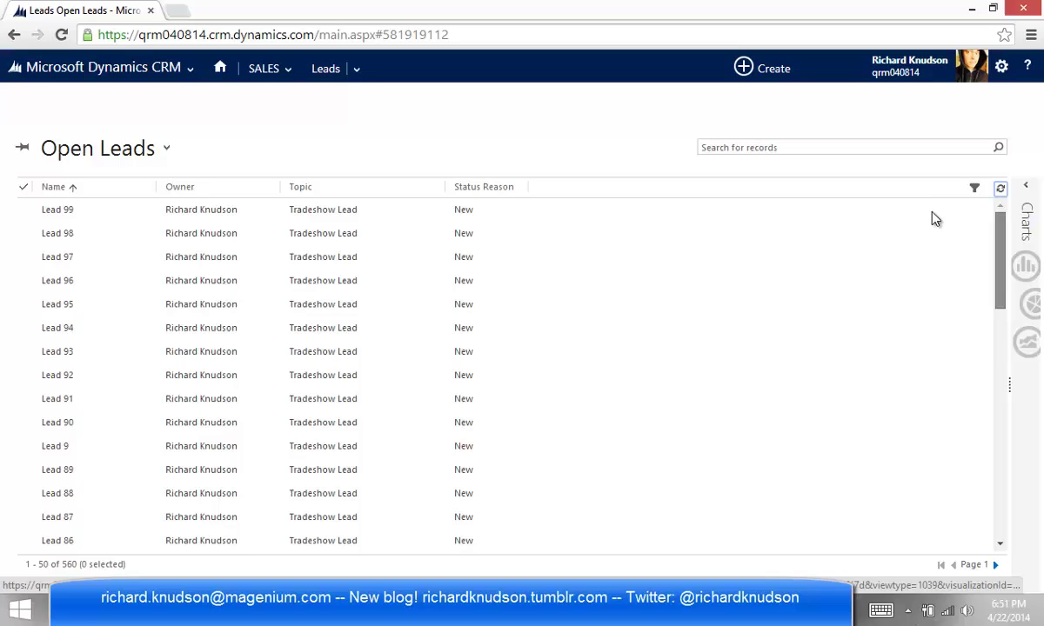
left_click(229, 189)
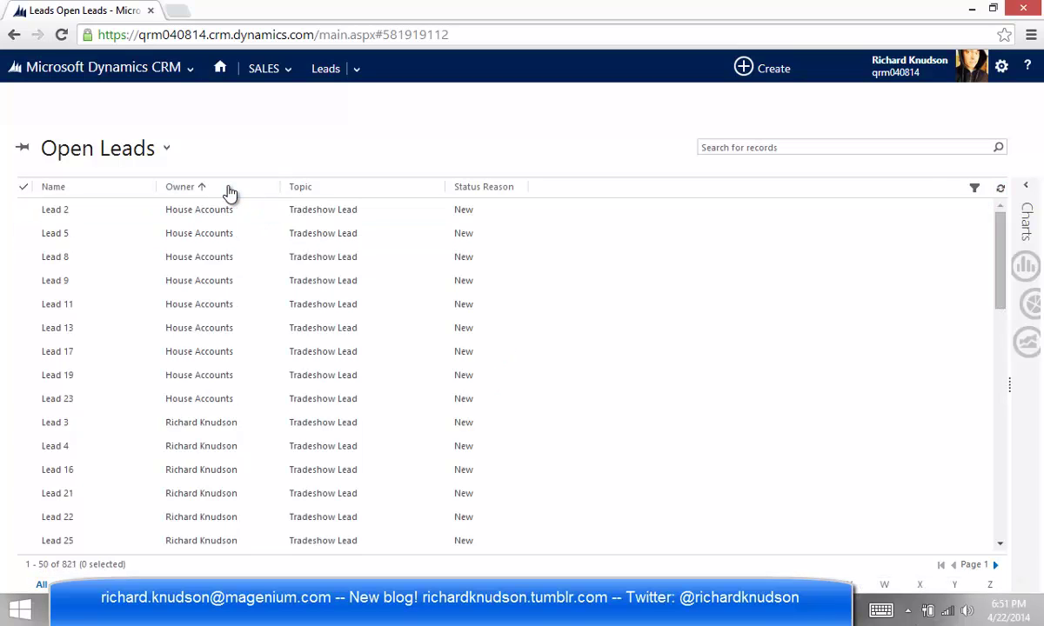
left_click(263, 375)
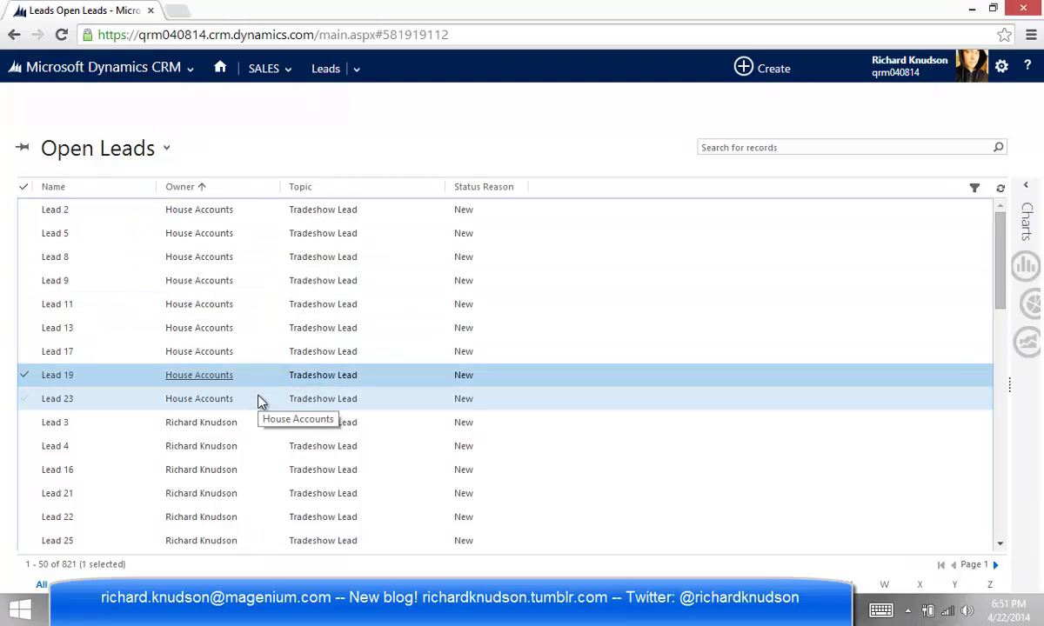
left_click(237, 187)
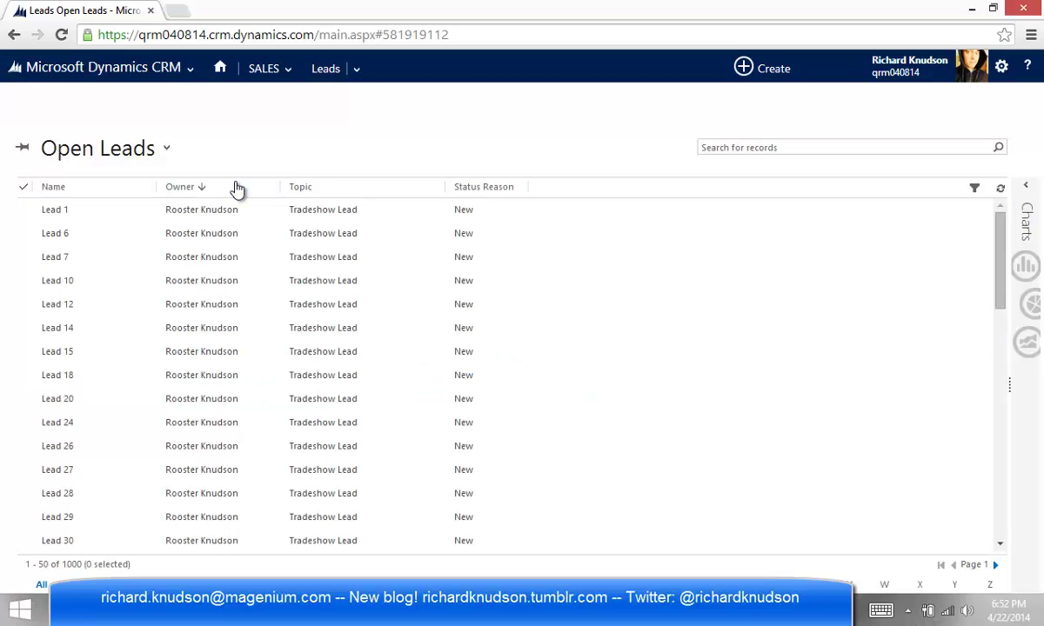
- Expand the Leads by Owner chart pane and refresh it to current counts
left_click(1026, 213)
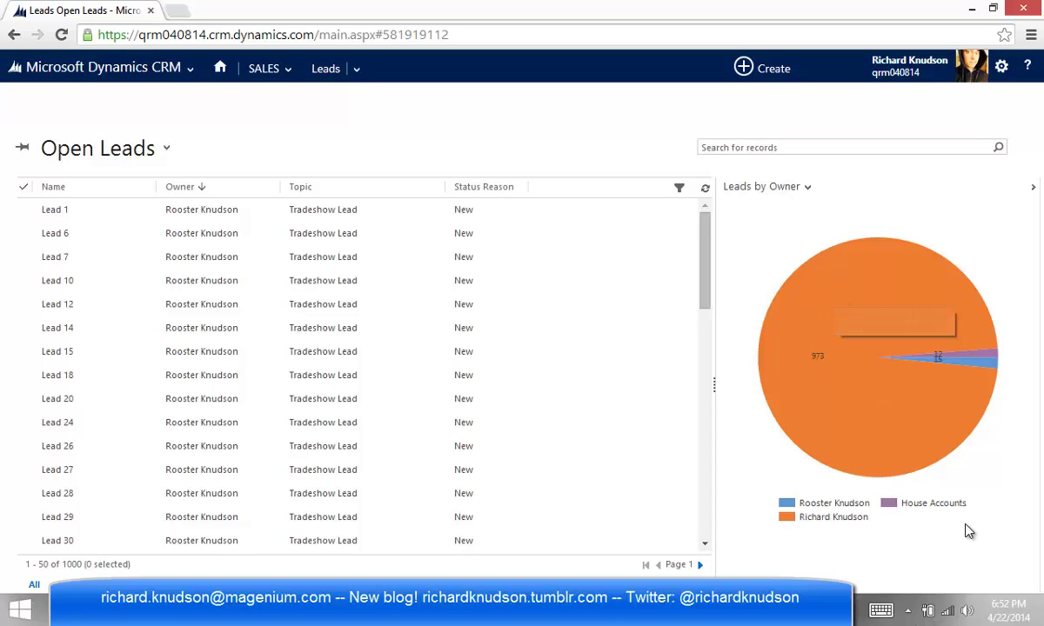
mouse_move(926, 340)
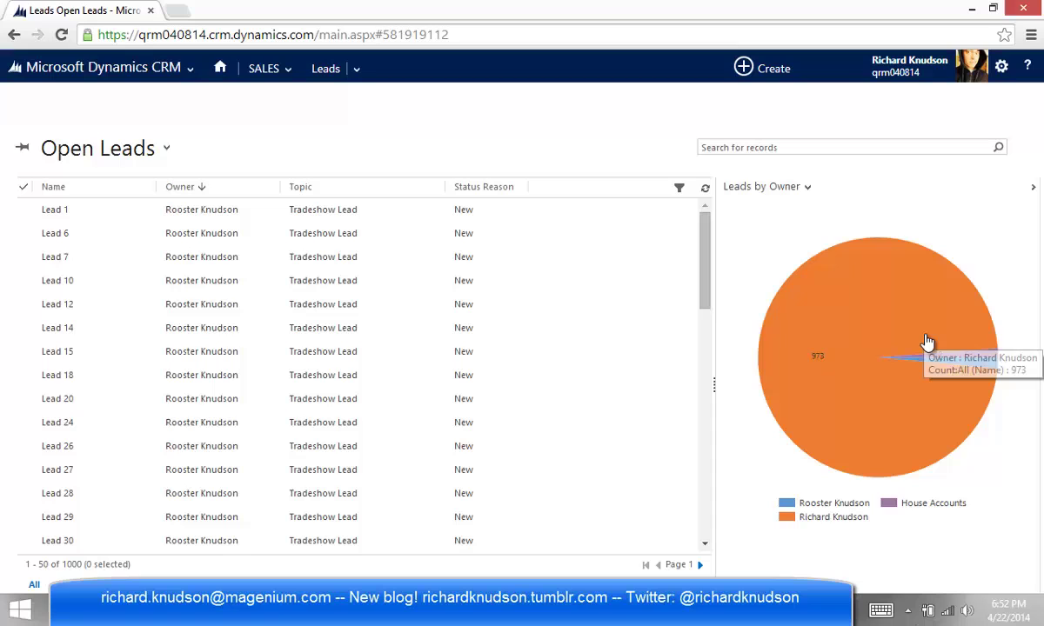
left_click(704, 188)
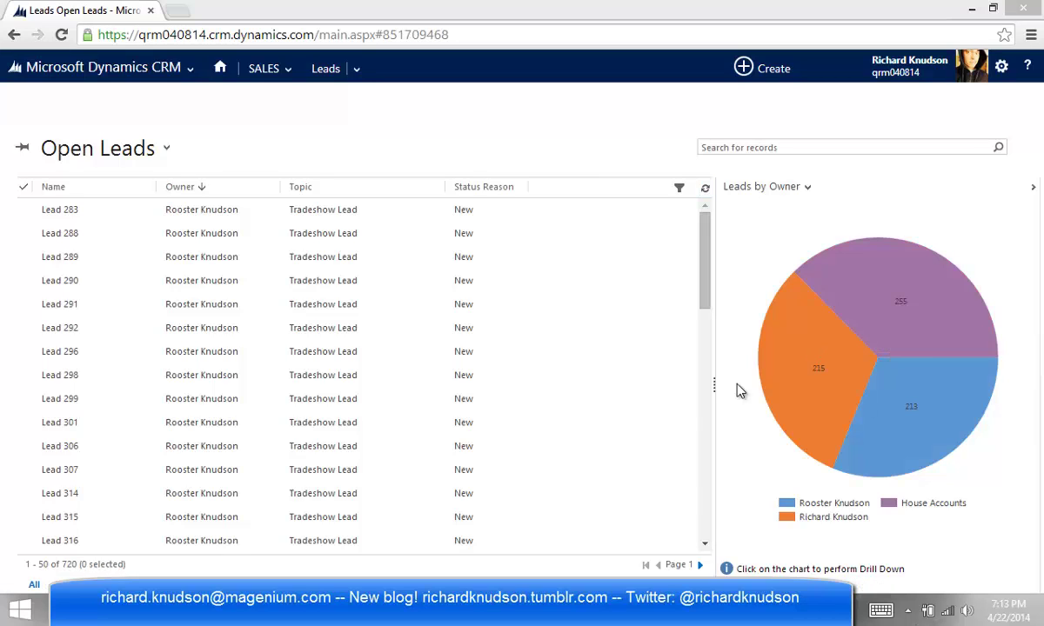
- Go to Settings > Processes and open the Round-Robin Lead Assignment workflow
left_click(155, 73)
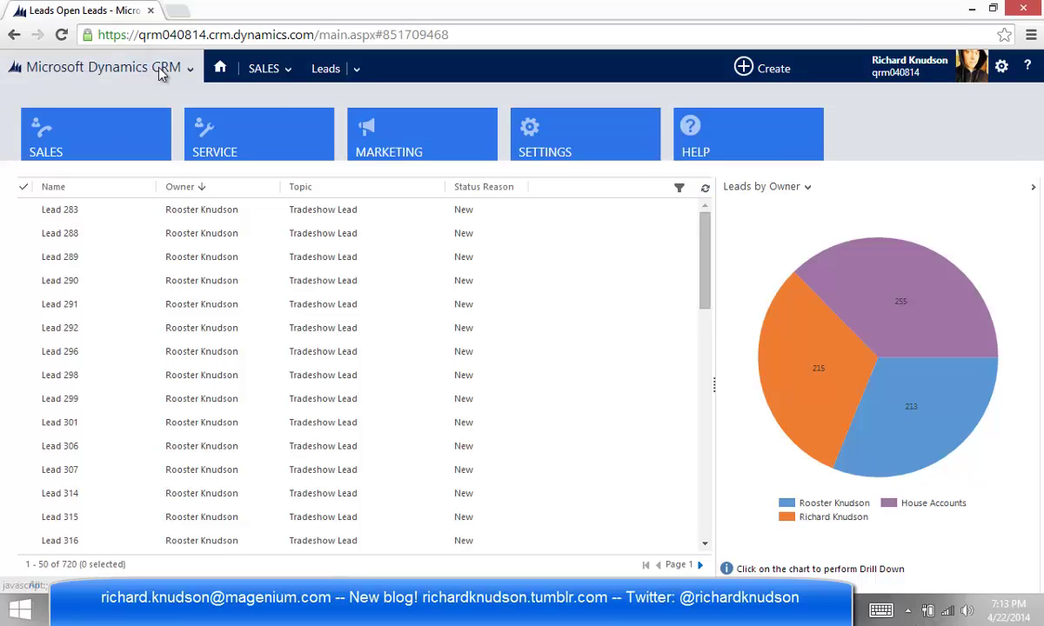
left_click(539, 130)
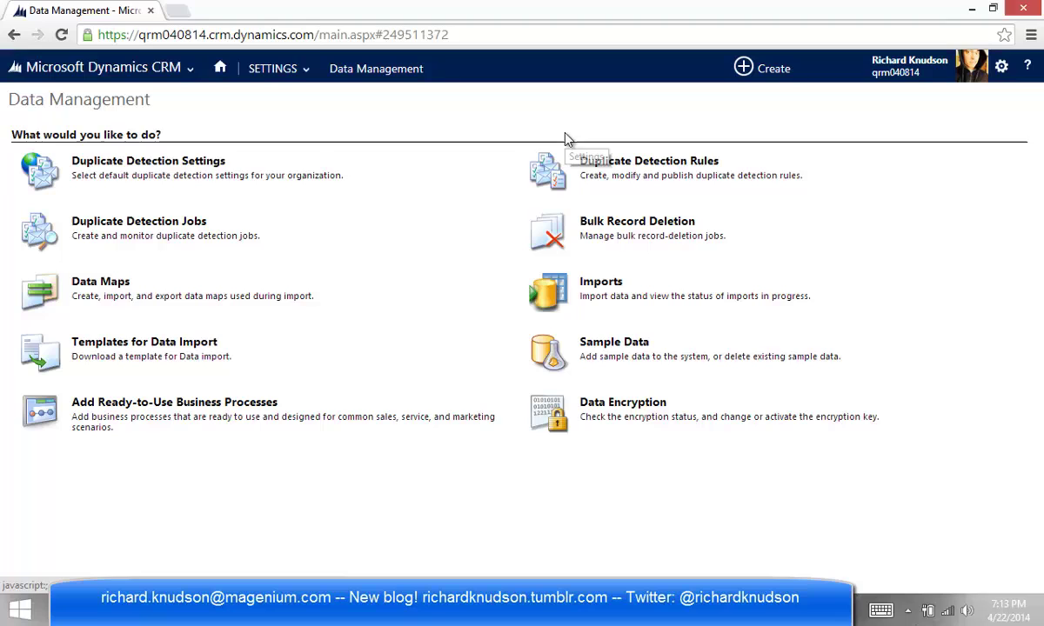
left_click(287, 73)
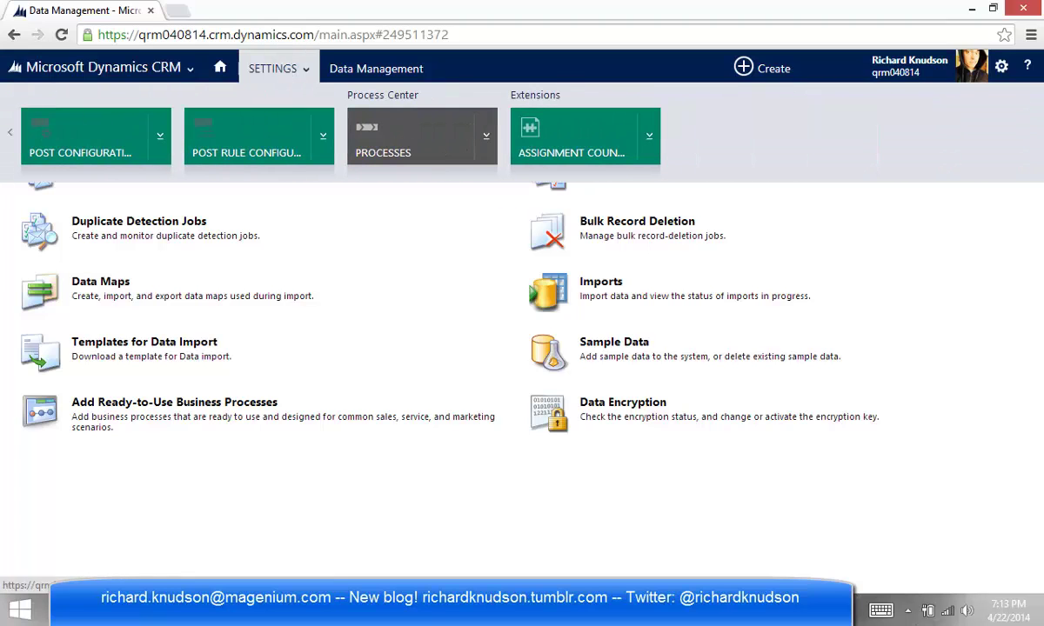
left_click(408, 139)
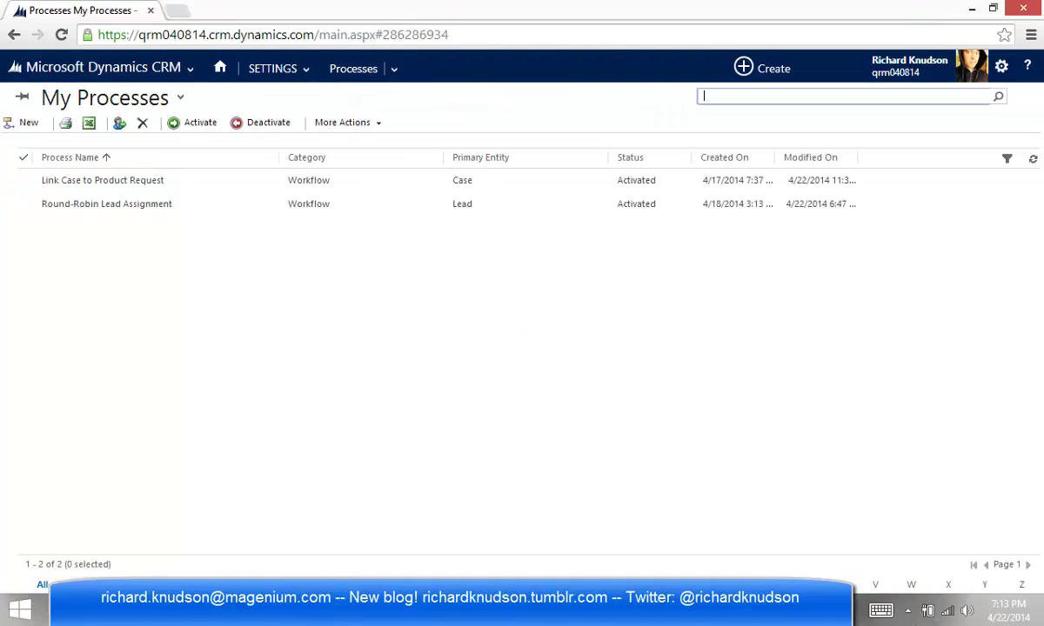
left_click(106, 204)
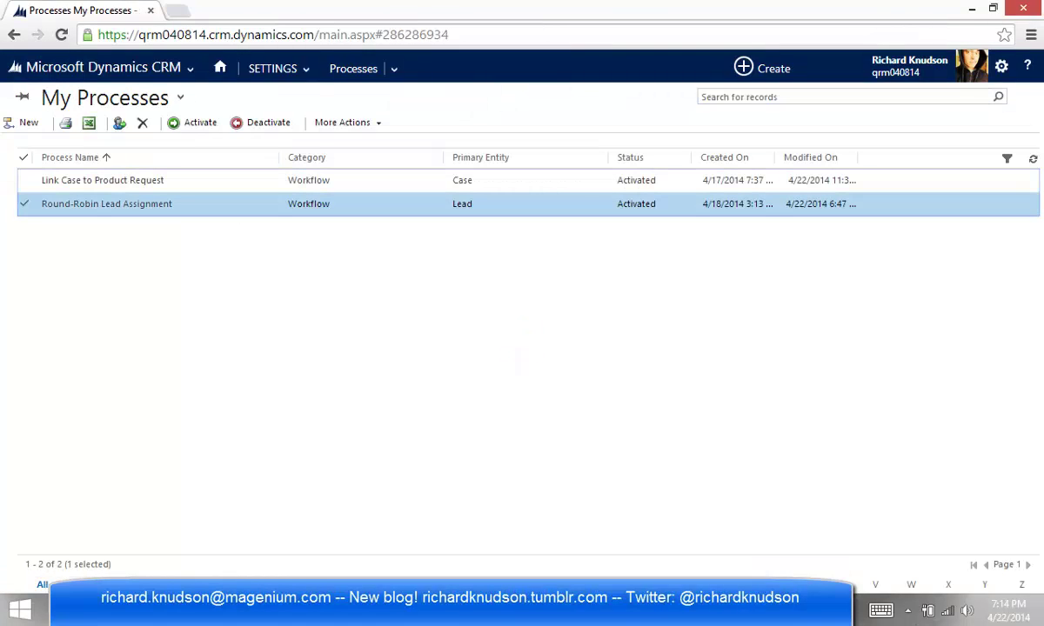
key("Return")
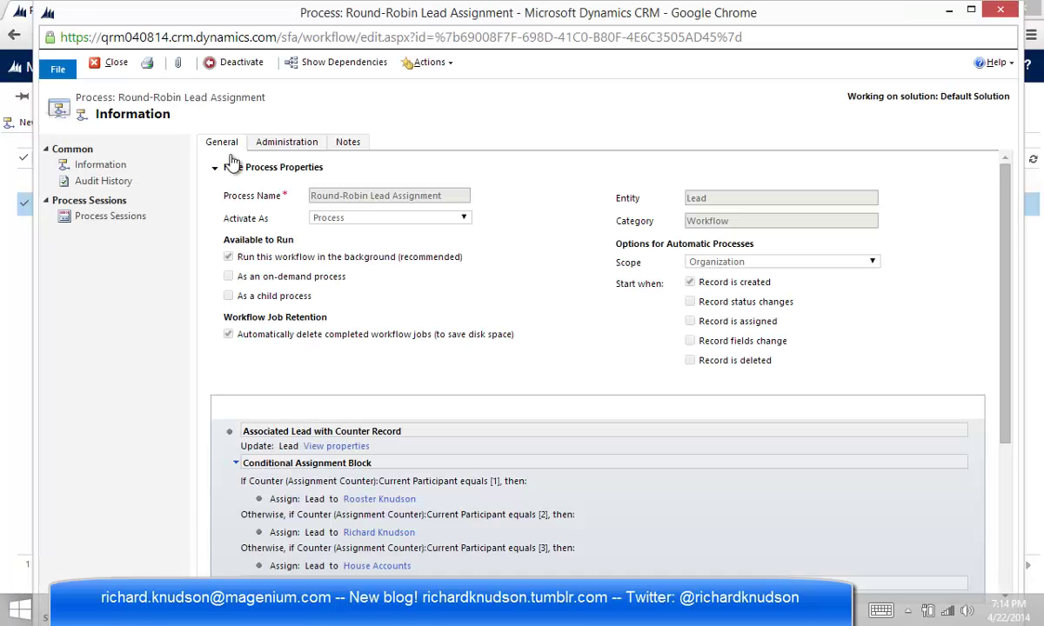
- Deactivate the workflow, convert it to a real-time workflow, and reactivate it
left_click(239, 62)
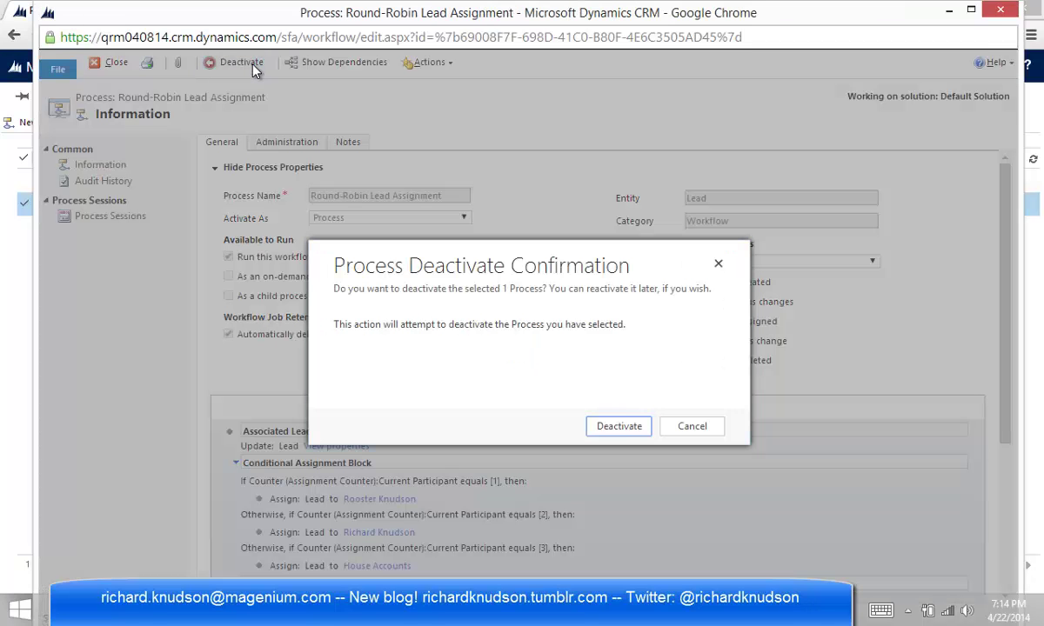
left_click(621, 430)
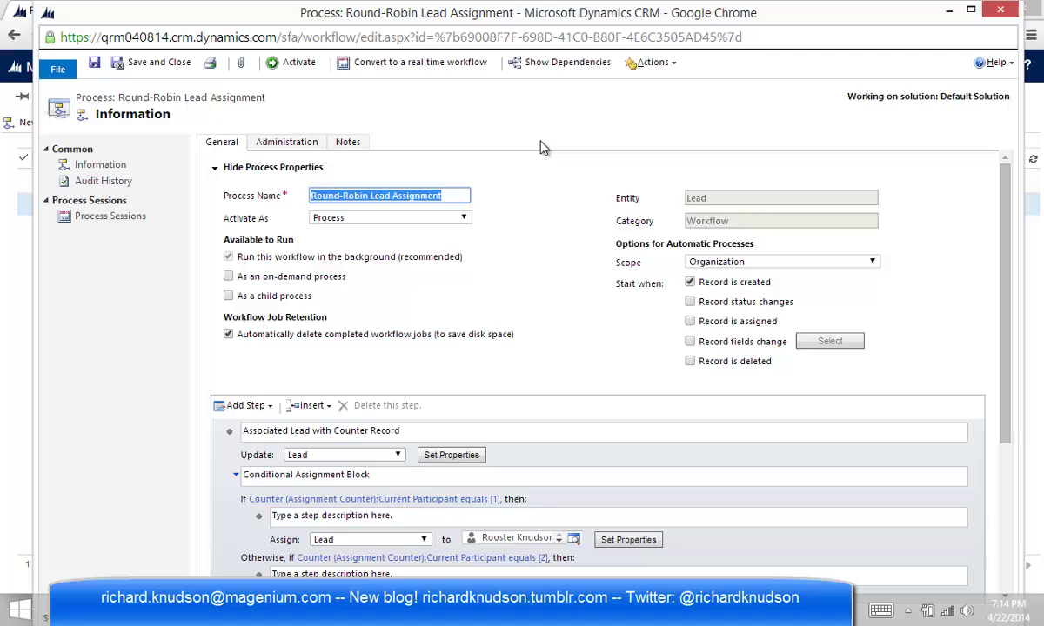
left_click(391, 70)
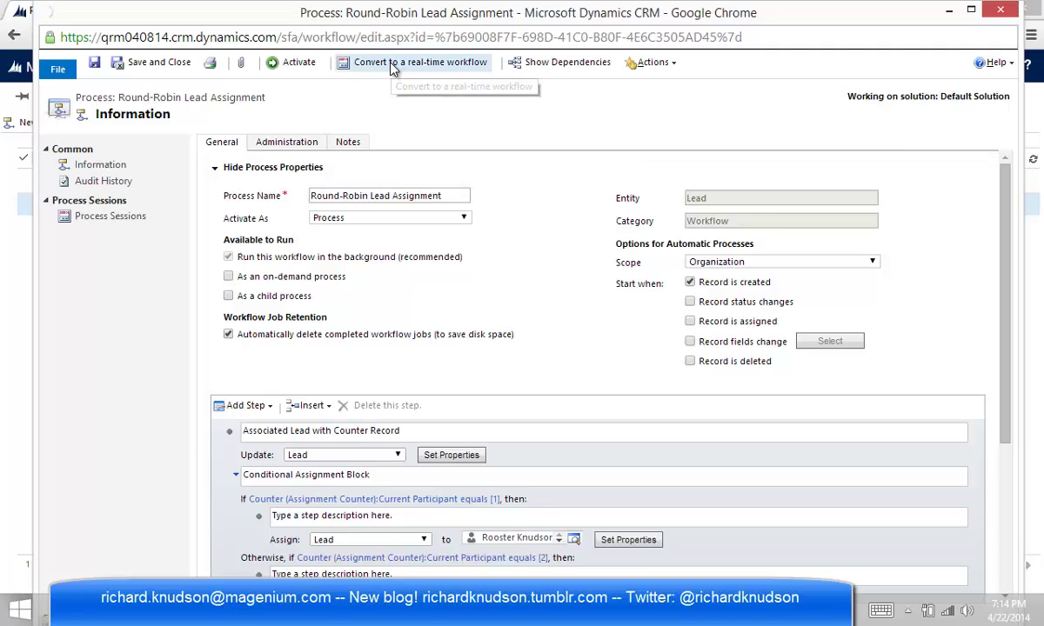
left_click(297, 64)
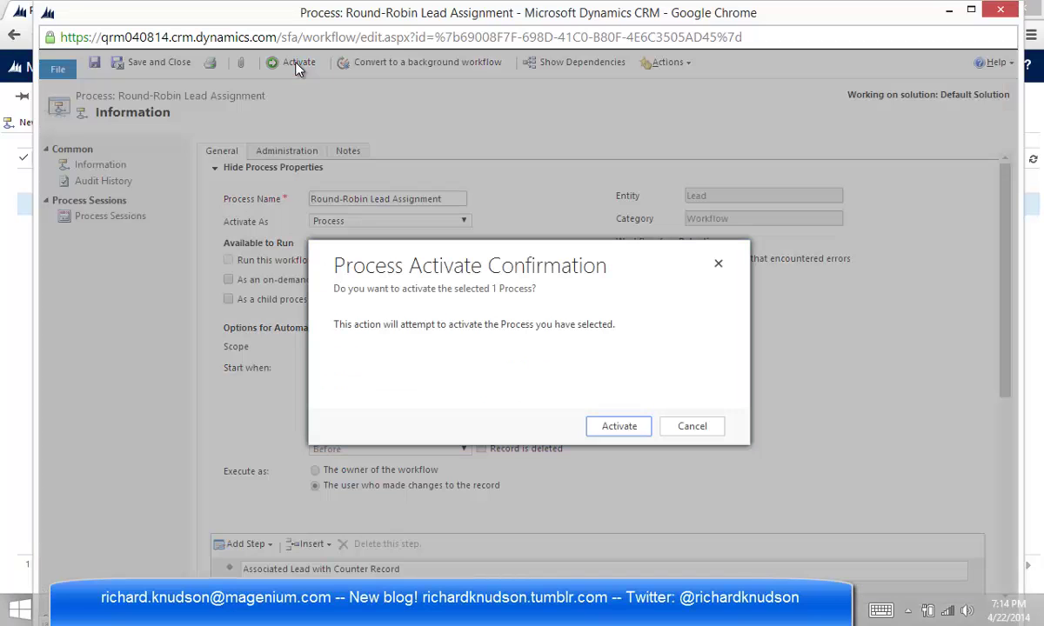
left_click(619, 426)
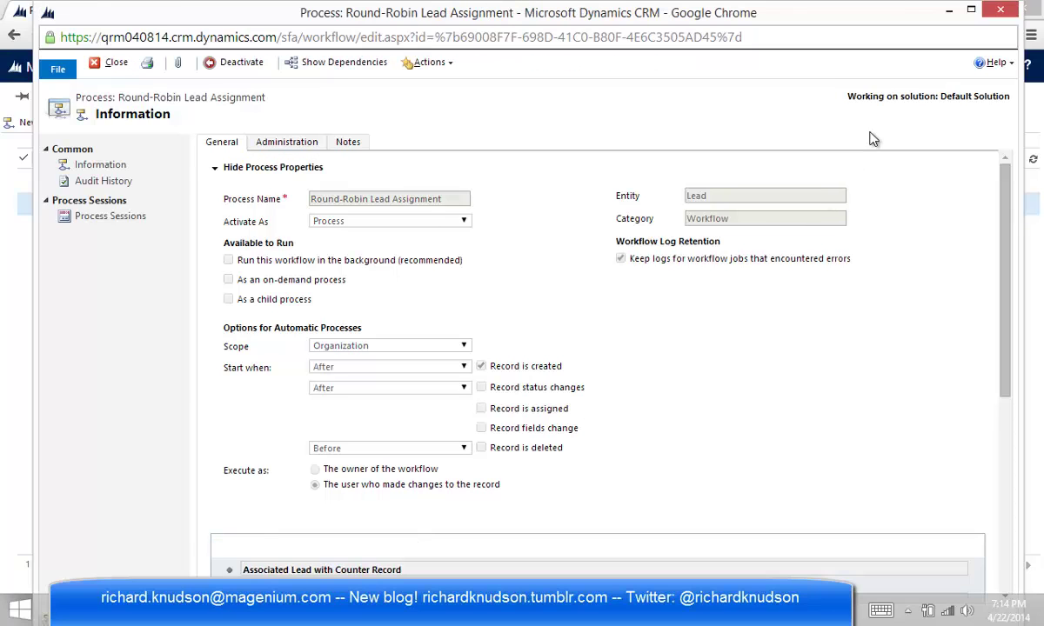
- Close the workflow, go to Sales > Leads, and refresh the Open Leads list
left_click(999, 10)
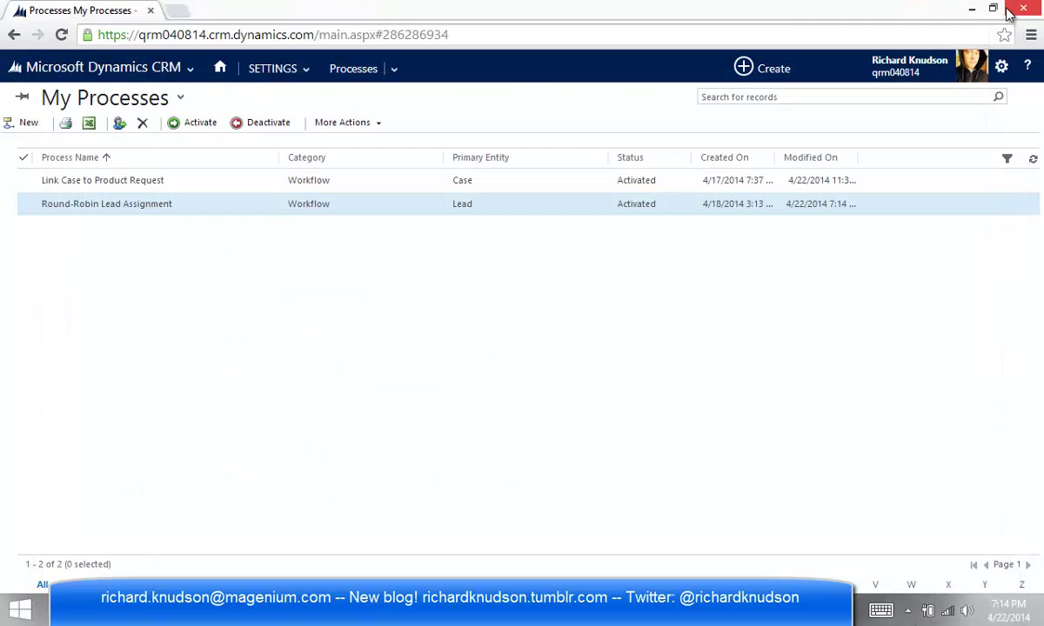
left_click(150, 79)
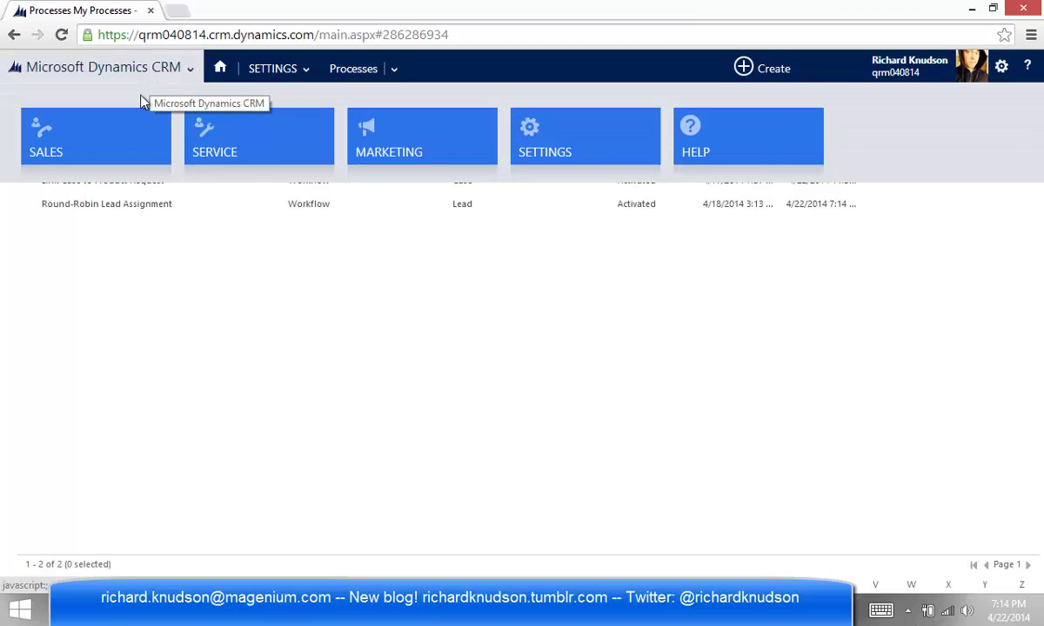
left_click(100, 145)
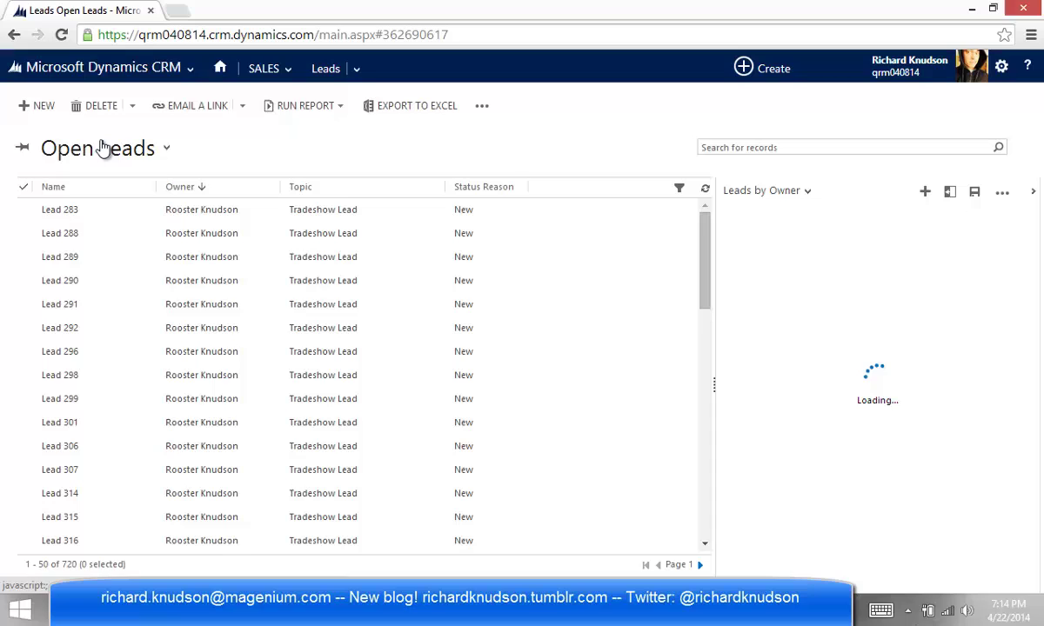
left_click(704, 189)
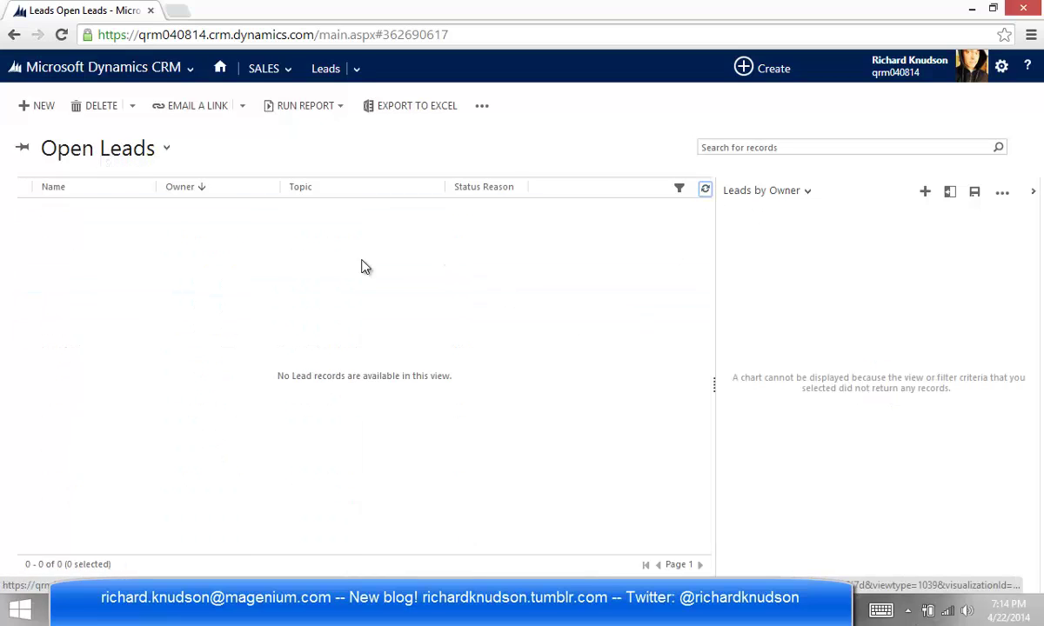
left_click(327, 268)
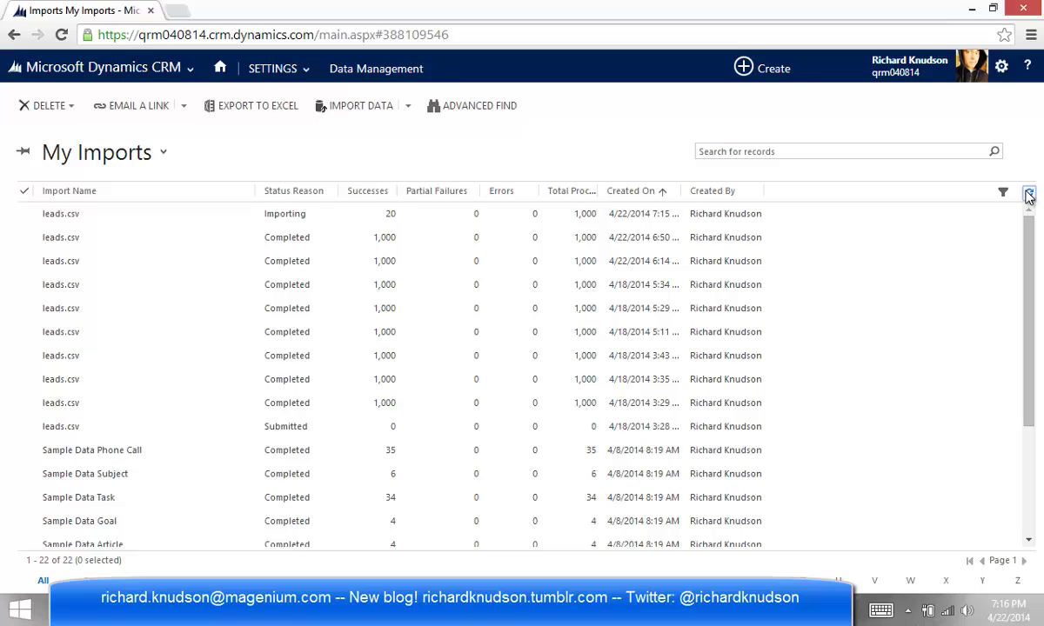
- Refresh the in-progress leads.csv import in My Imports, then return to the Open Leads list
left_click(843, 223)
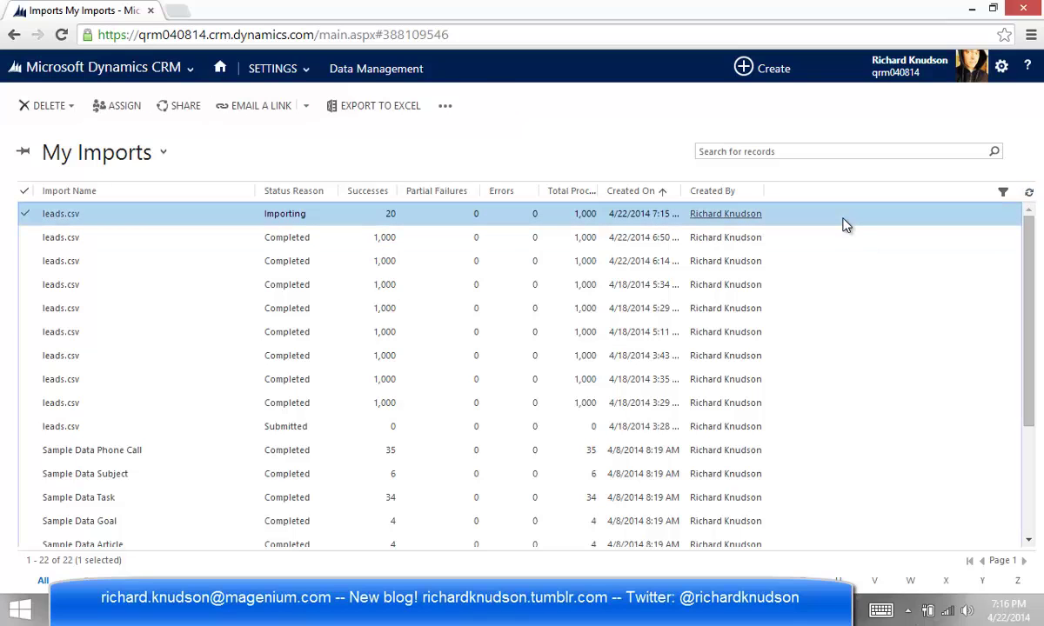
left_click(1029, 192)
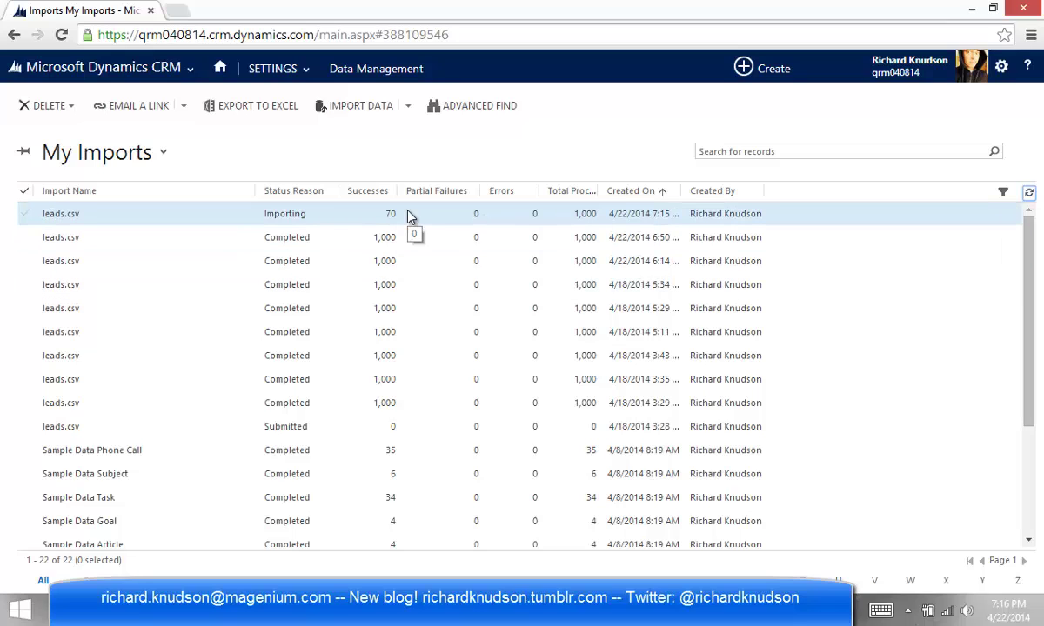
left_click(157, 67)
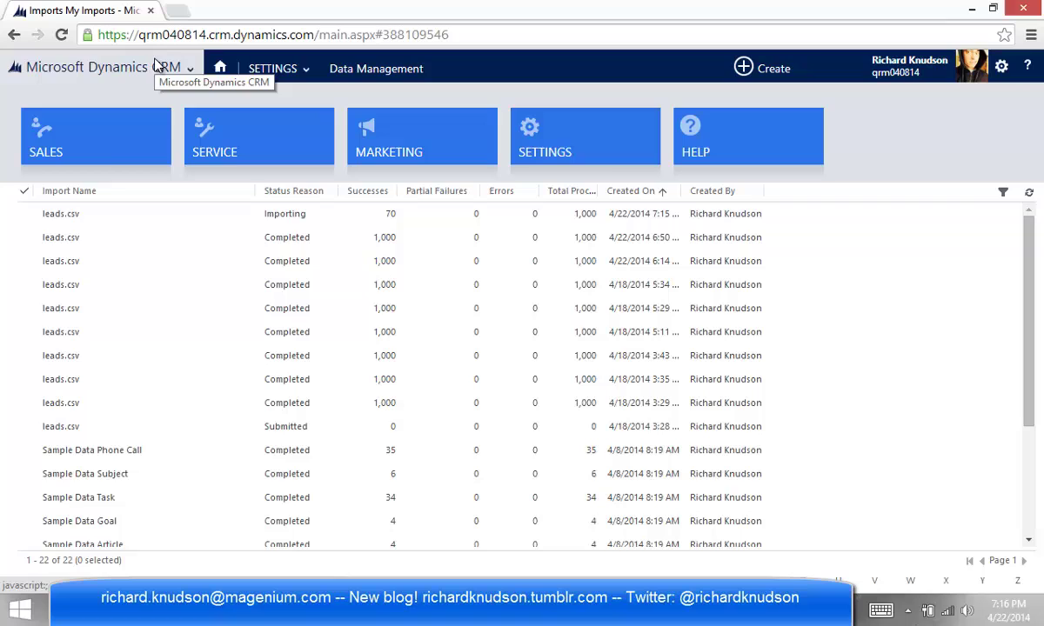
left_click(99, 124)
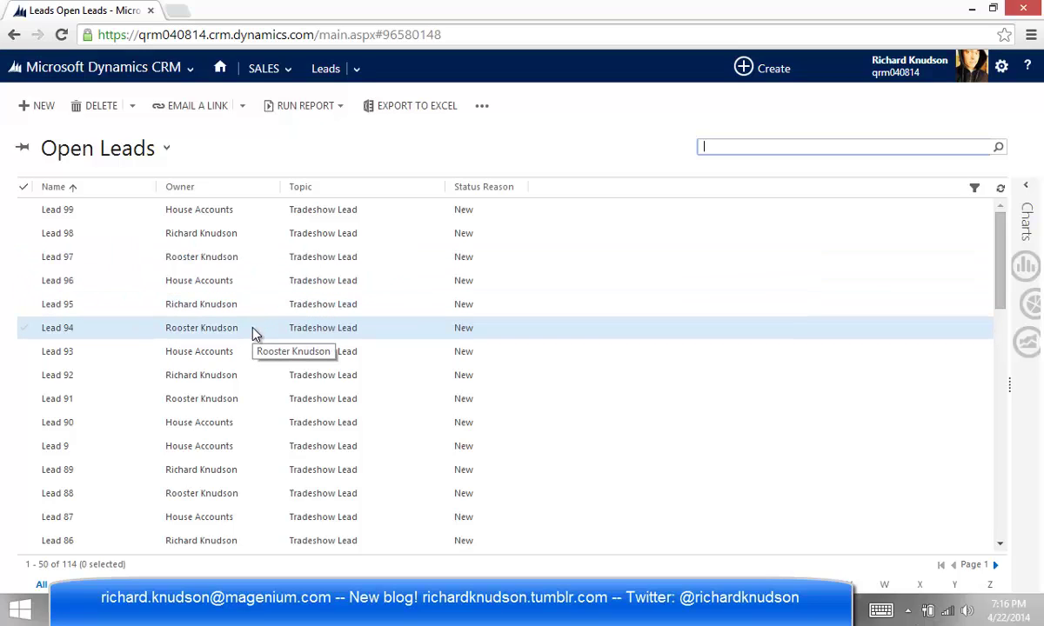
- Show the Leads by Owner chart and refresh it until it splits 355 leads 126/125/124
left_click(1025, 191)
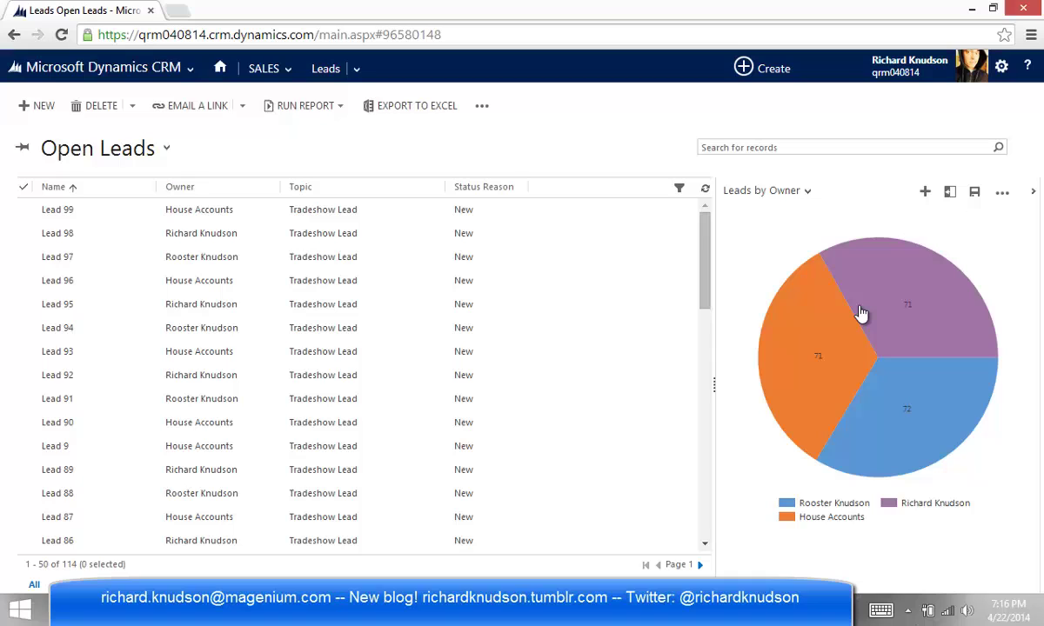
mouse_move(909, 295)
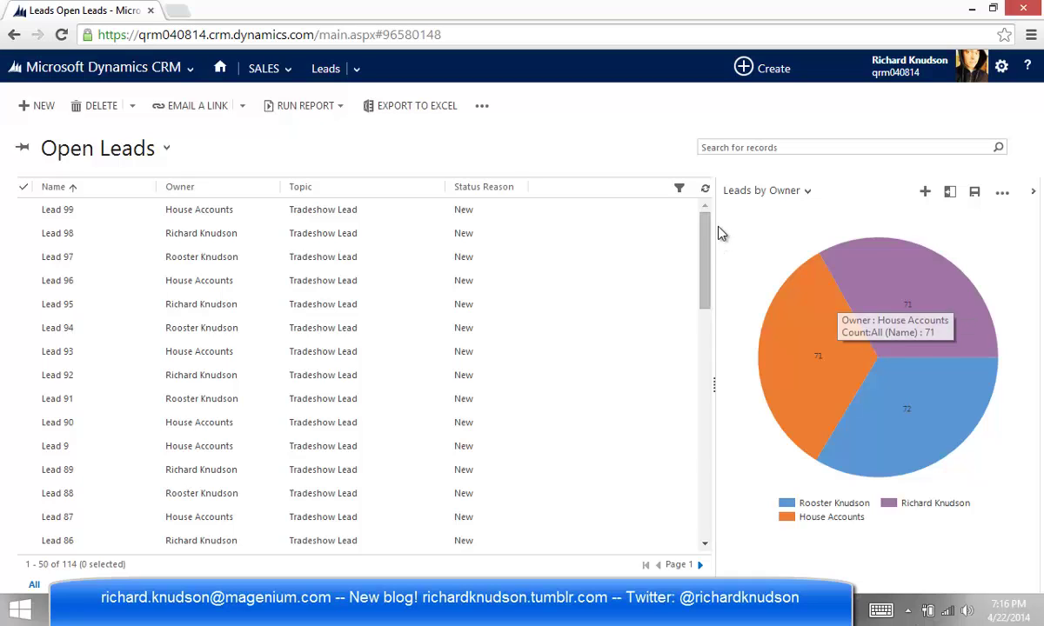
left_click(705, 189)
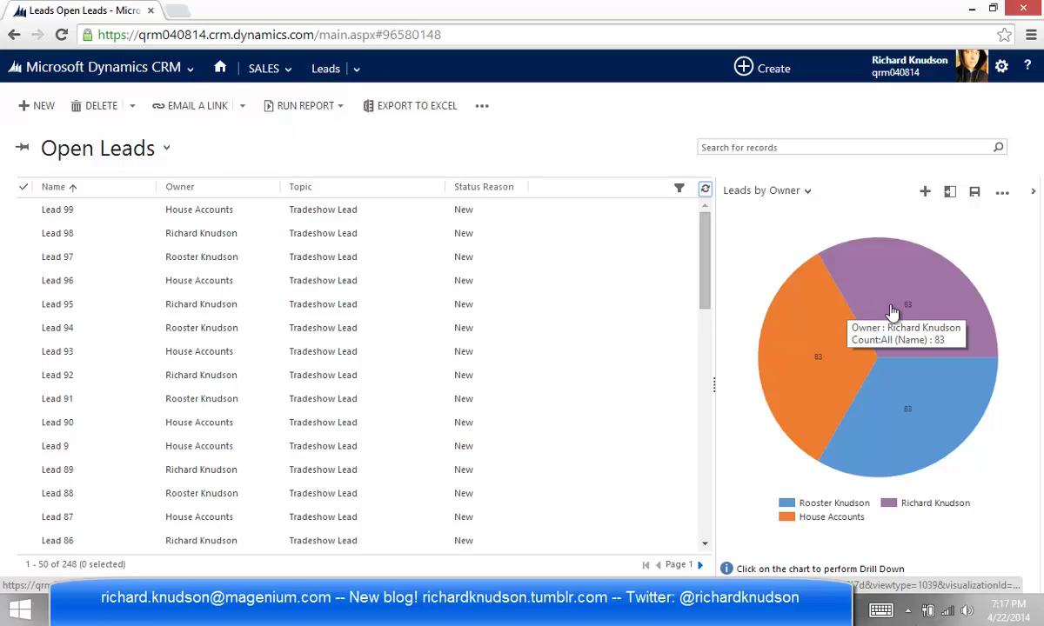
mouse_move(922, 408)
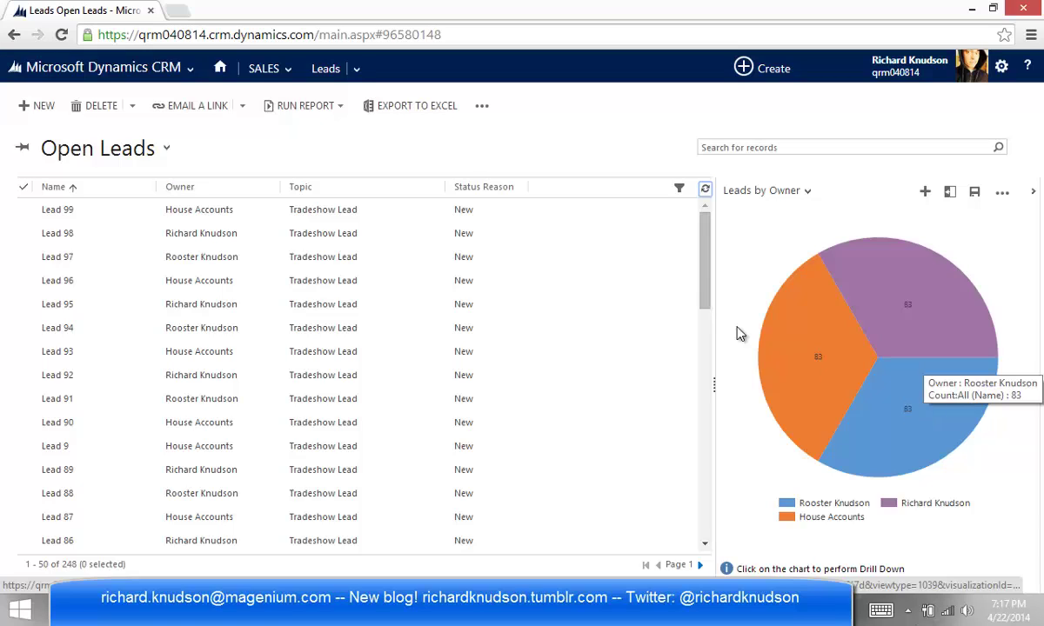
left_click(705, 193)
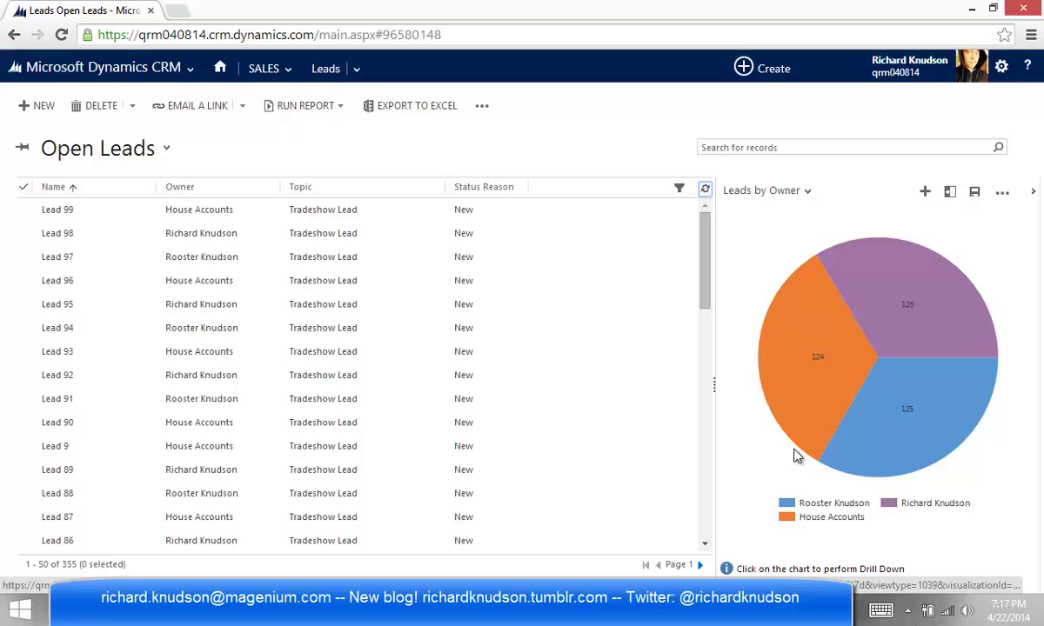
- Select the Lead 99 record in the Open Leads list
left_click(584, 214)
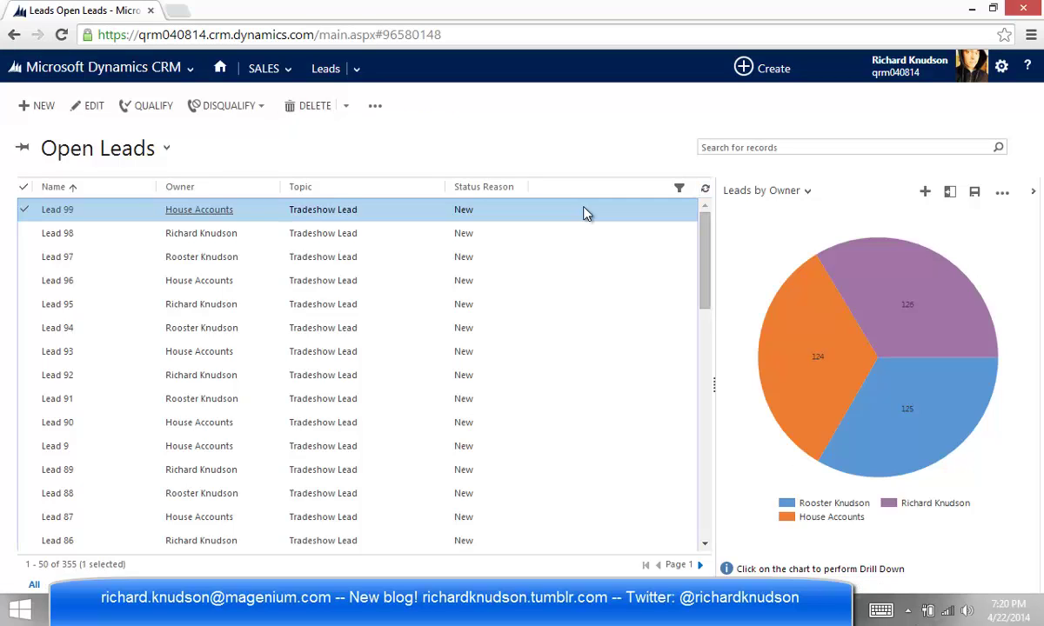